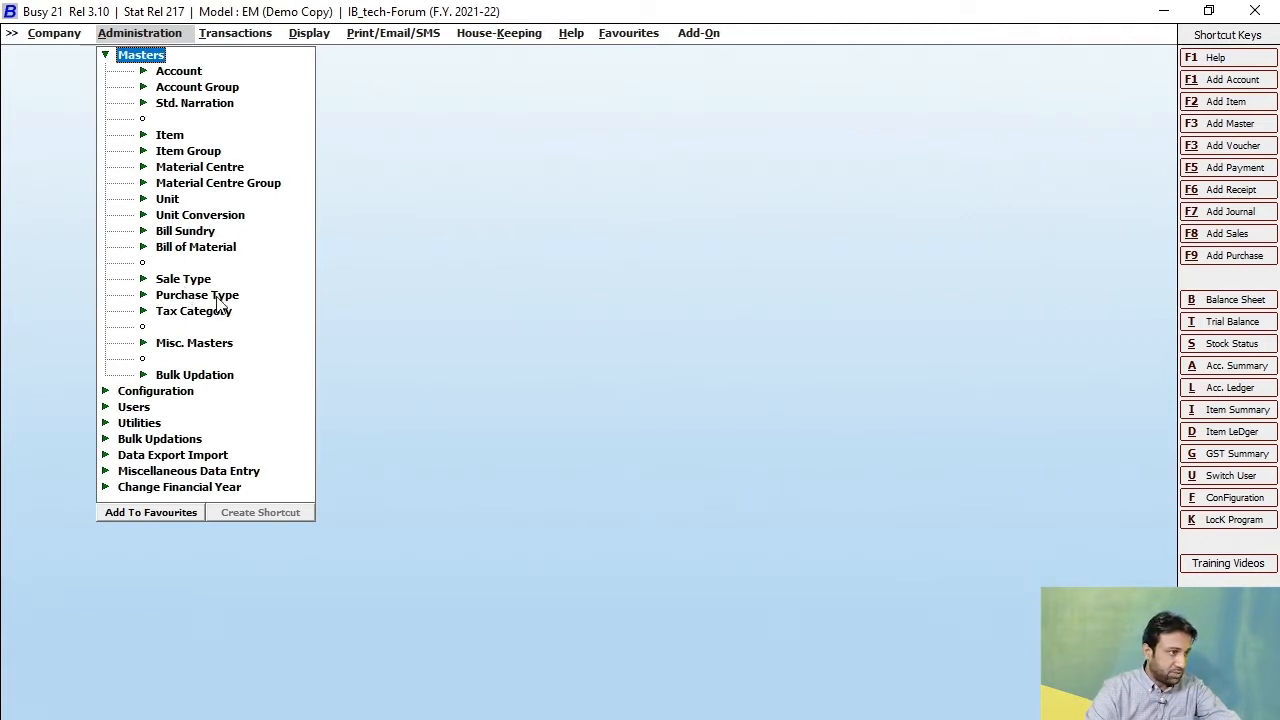
Display the list of existing sale types on screen and review the GST entries.
{"action": "double_click", "coordinate": [183, 279]}
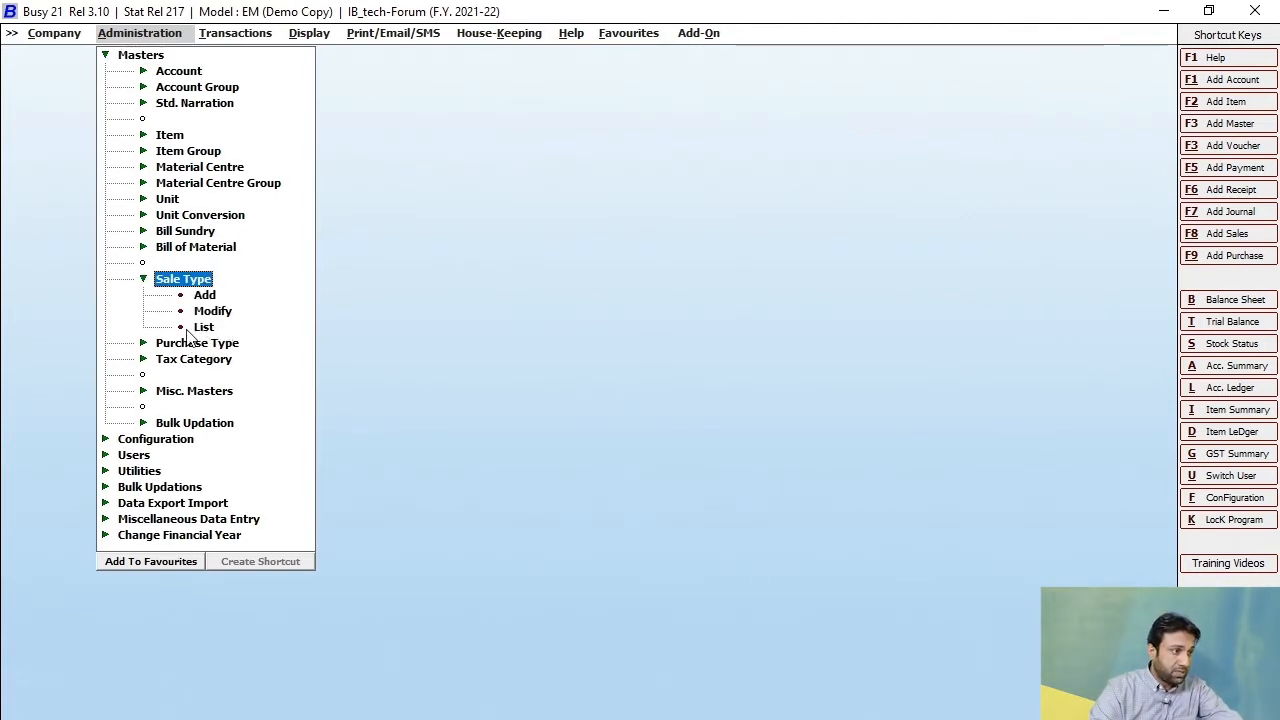
{"action": "double_click", "coordinate": [203, 327]}
{"action": "left_click", "coordinate": [523, 534]}
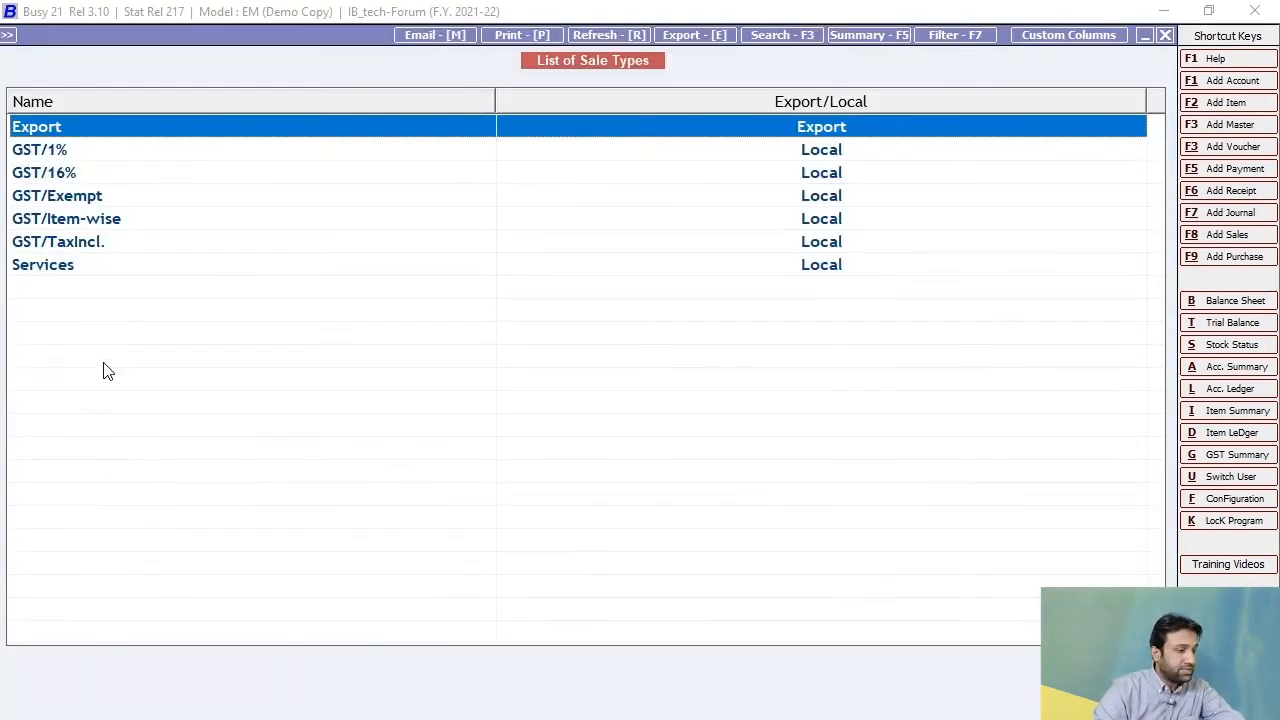
{"action": "key", "text": "Escape"}
{"action": "key", "text": "Escape"}
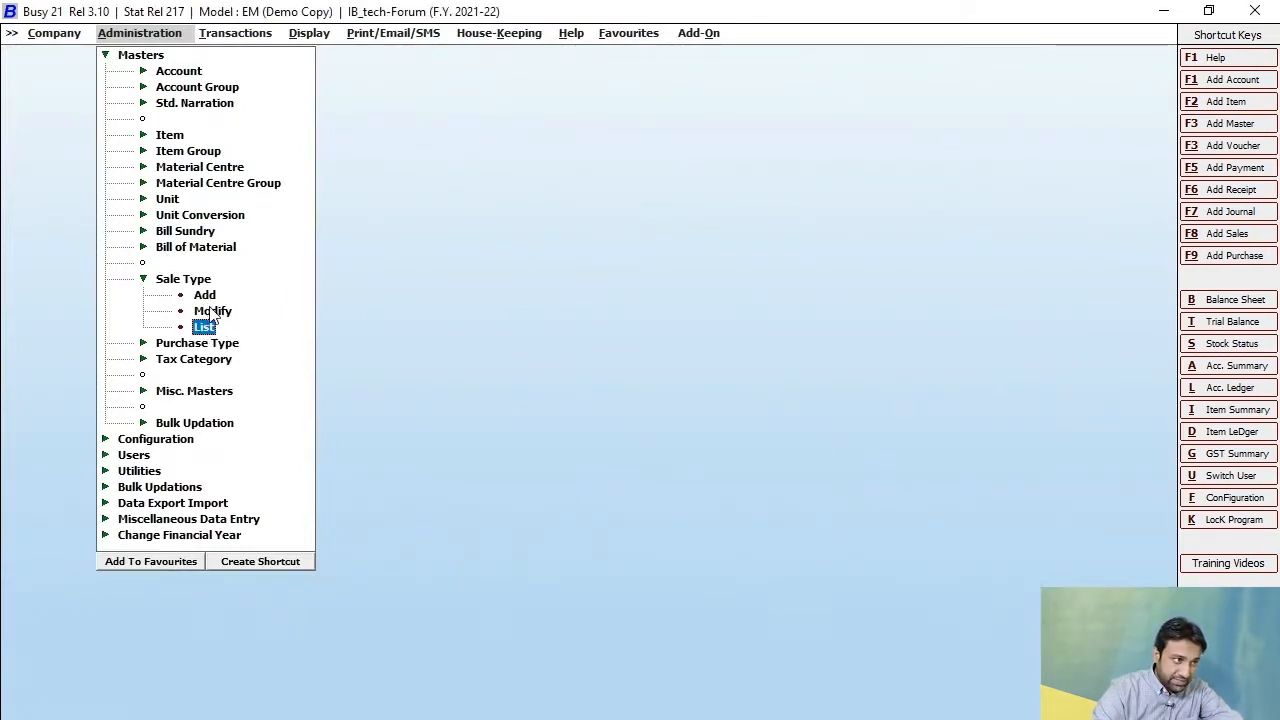
{"action": "left_click", "coordinate": [204, 327]}
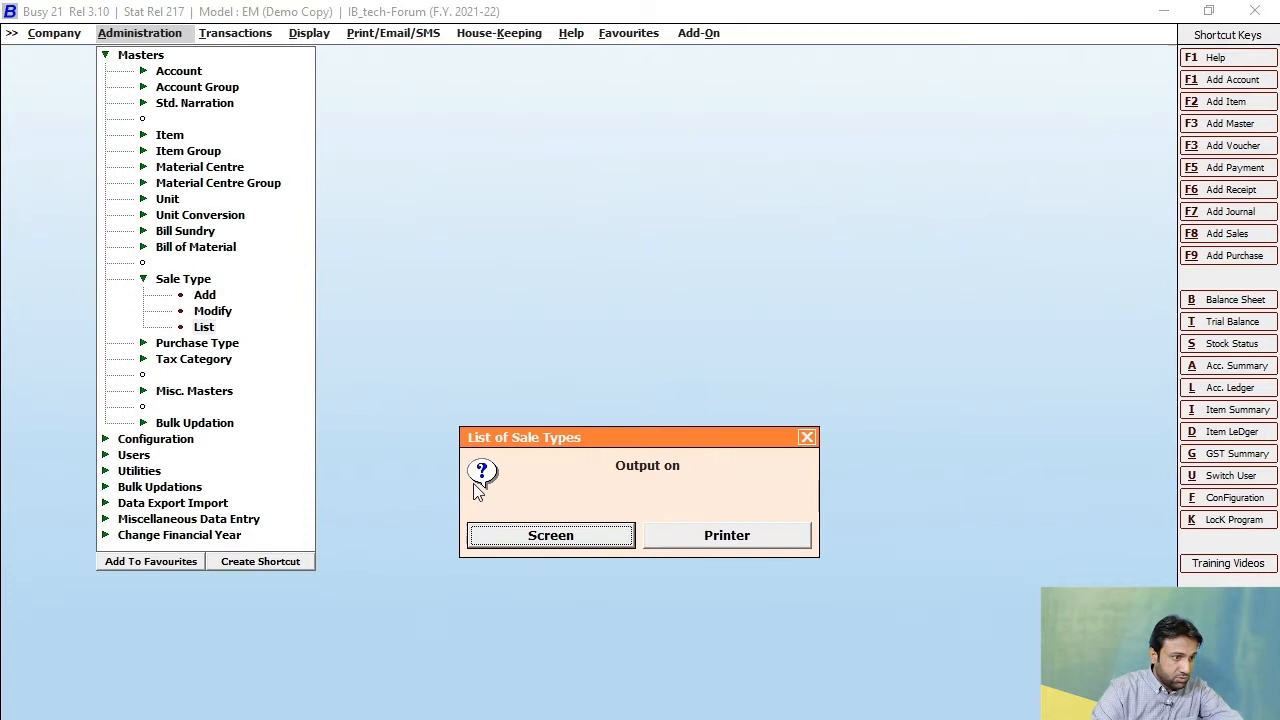
{"action": "left_click", "coordinate": [522, 537]}
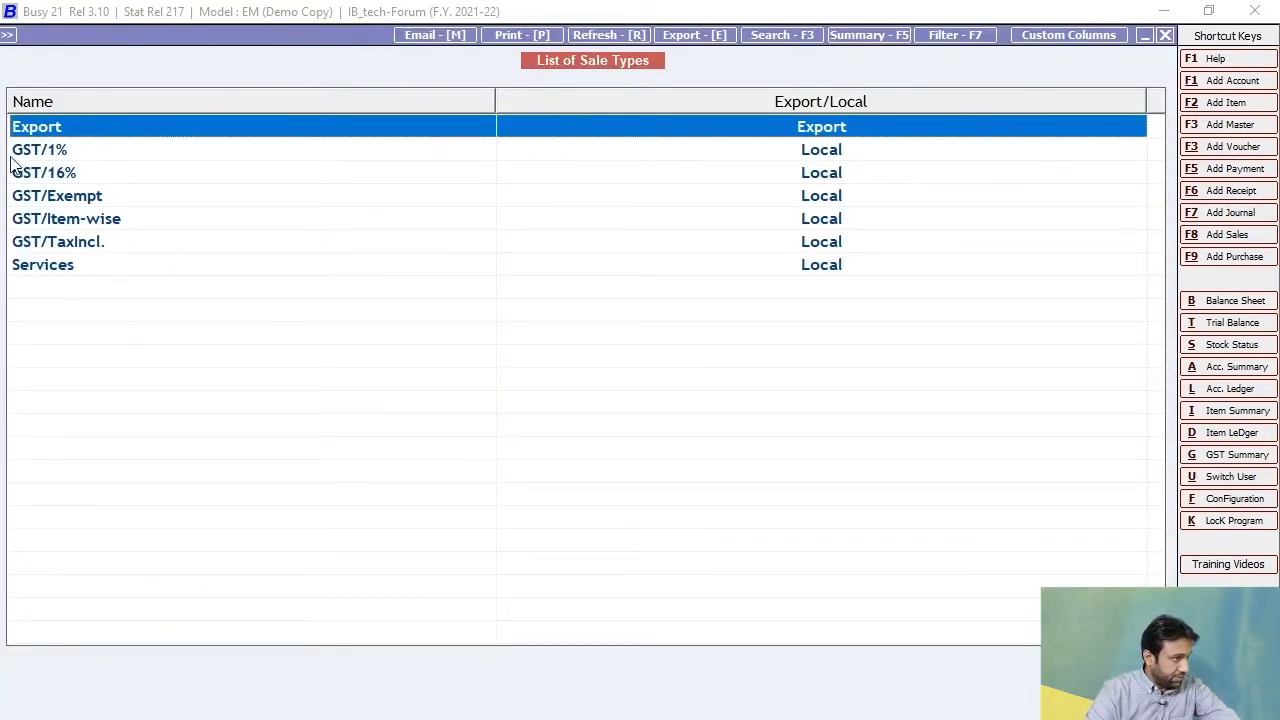
{"action": "left_click", "coordinate": [56, 200]}
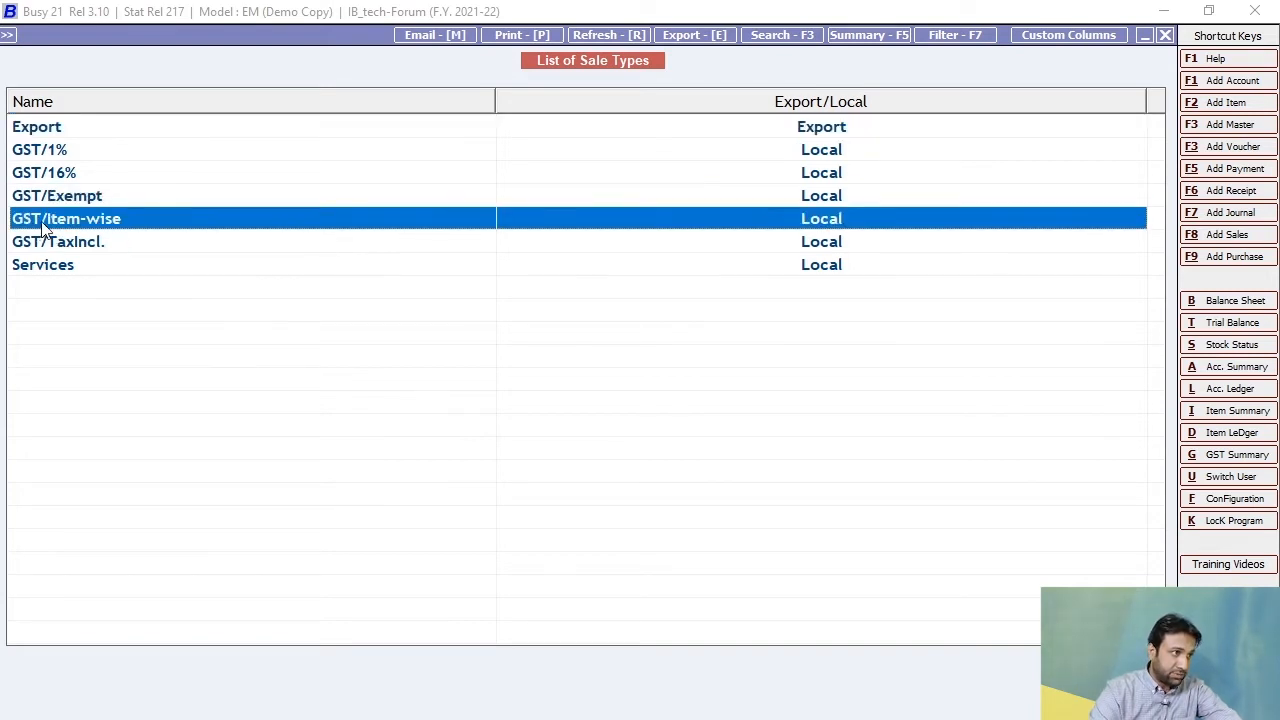
{"action": "left_click", "coordinate": [44, 226]}
{"action": "left_click", "coordinate": [42, 250]}
{"action": "key", "text": "Escape"}
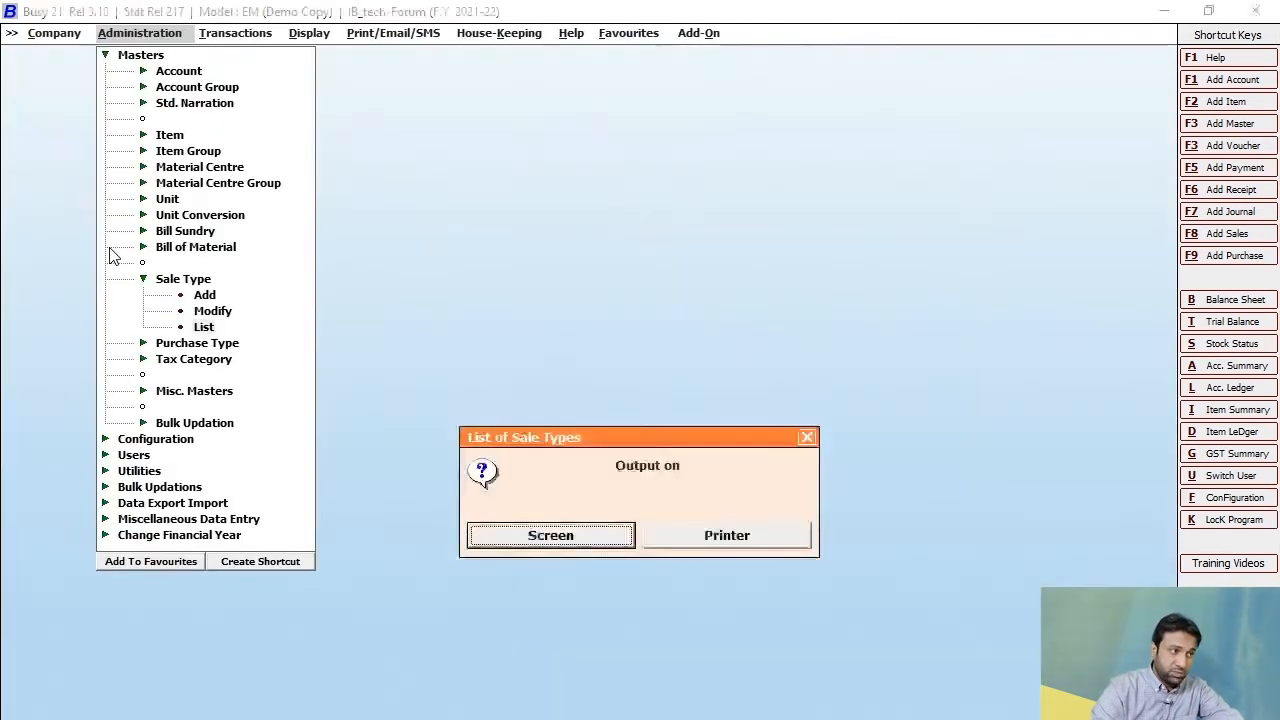
{"action": "key", "text": "Escape"}
Start a new sale type master and name it "17% GST On Sale".
{"action": "left_click", "coordinate": [201, 295]}
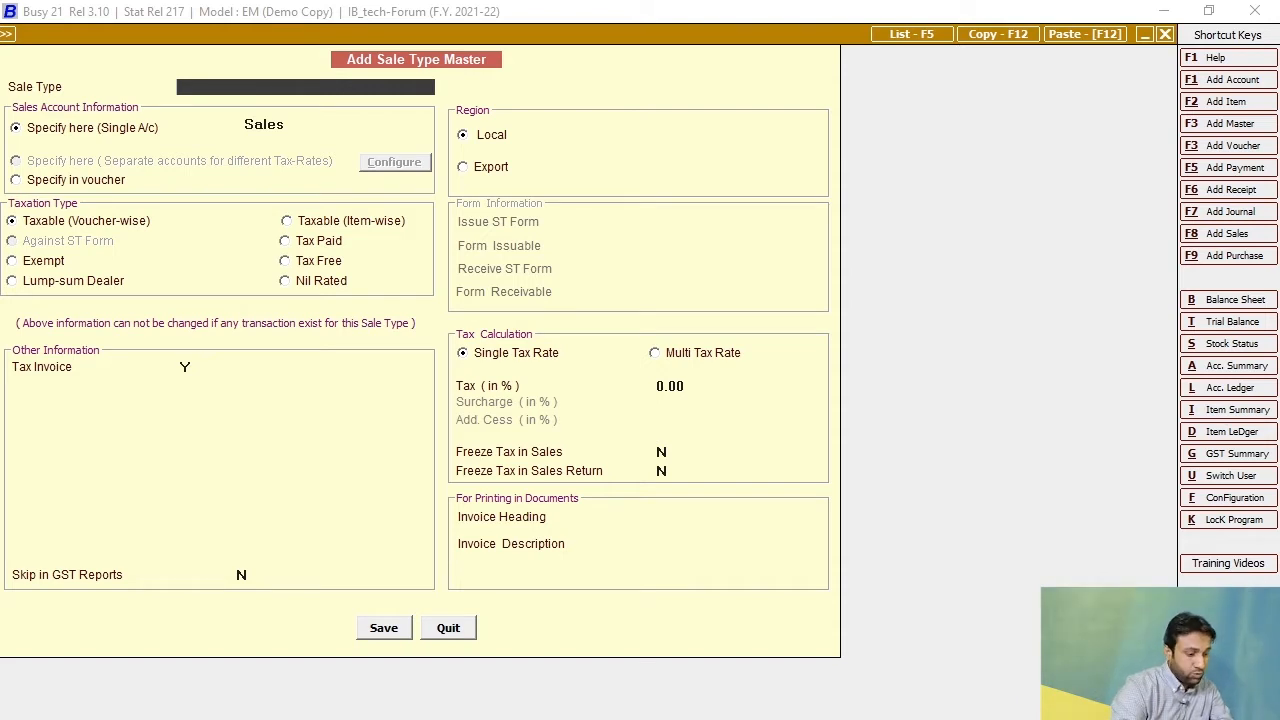
{"action": "type", "text": "17"}
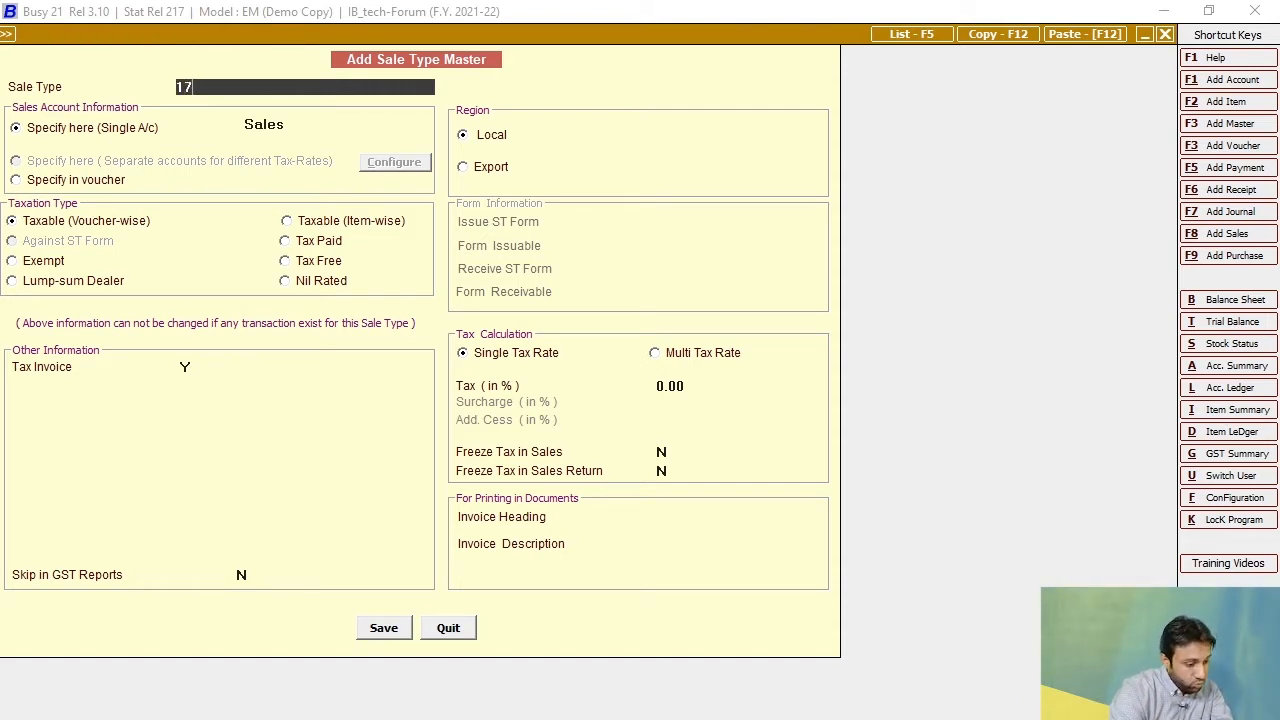
{"action": "type", "text": "%"}
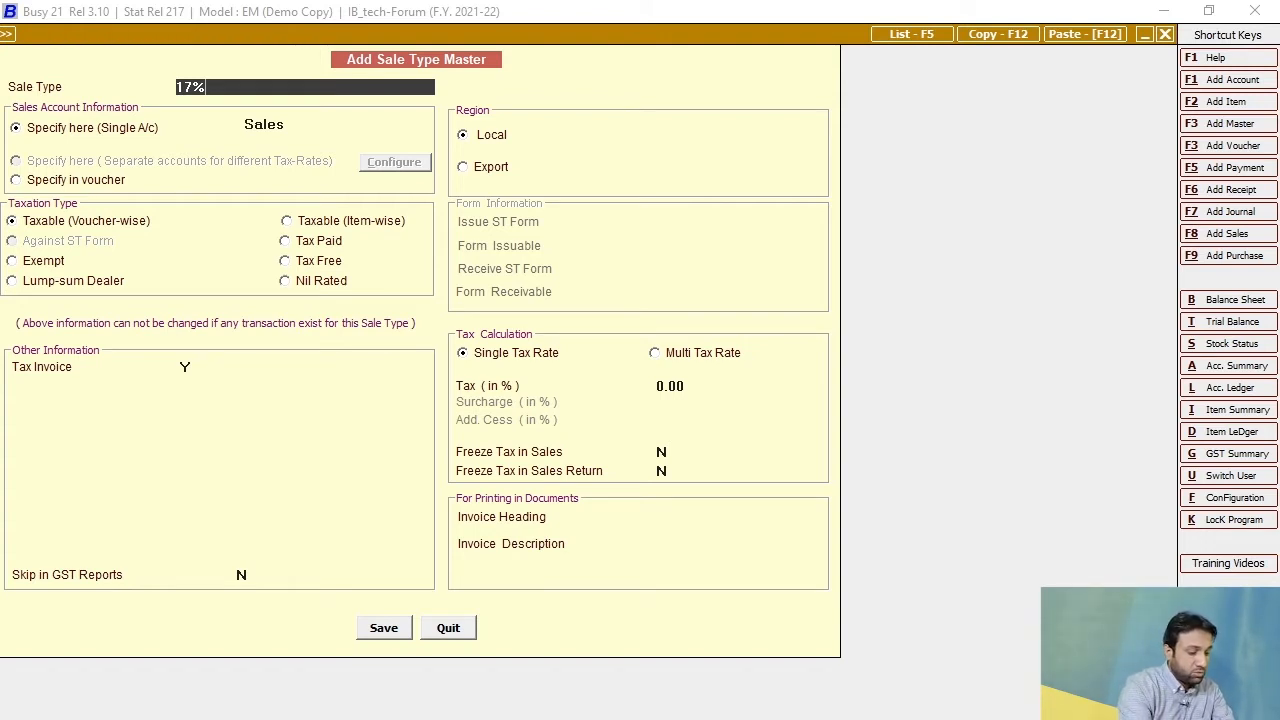
{"action": "type", "text": "GST ON"}
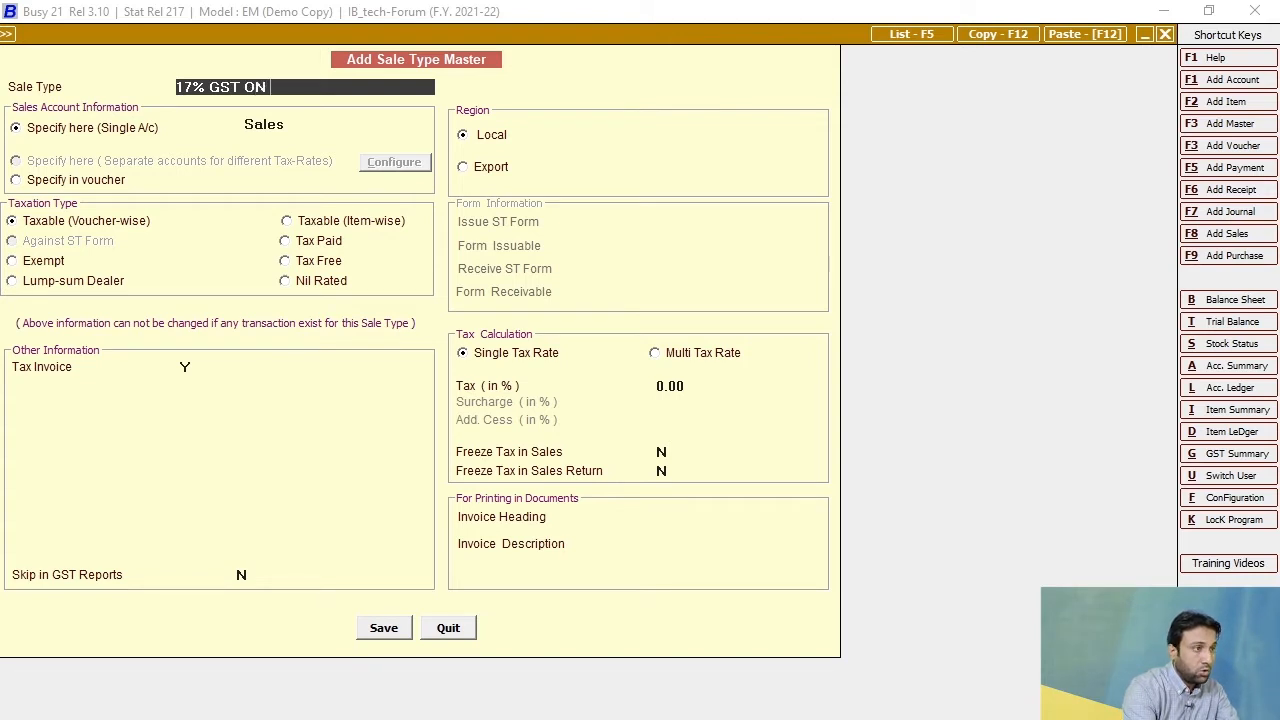
{"action": "key", "text": "BackSpace"}
{"action": "key", "text": "BackSpace"}
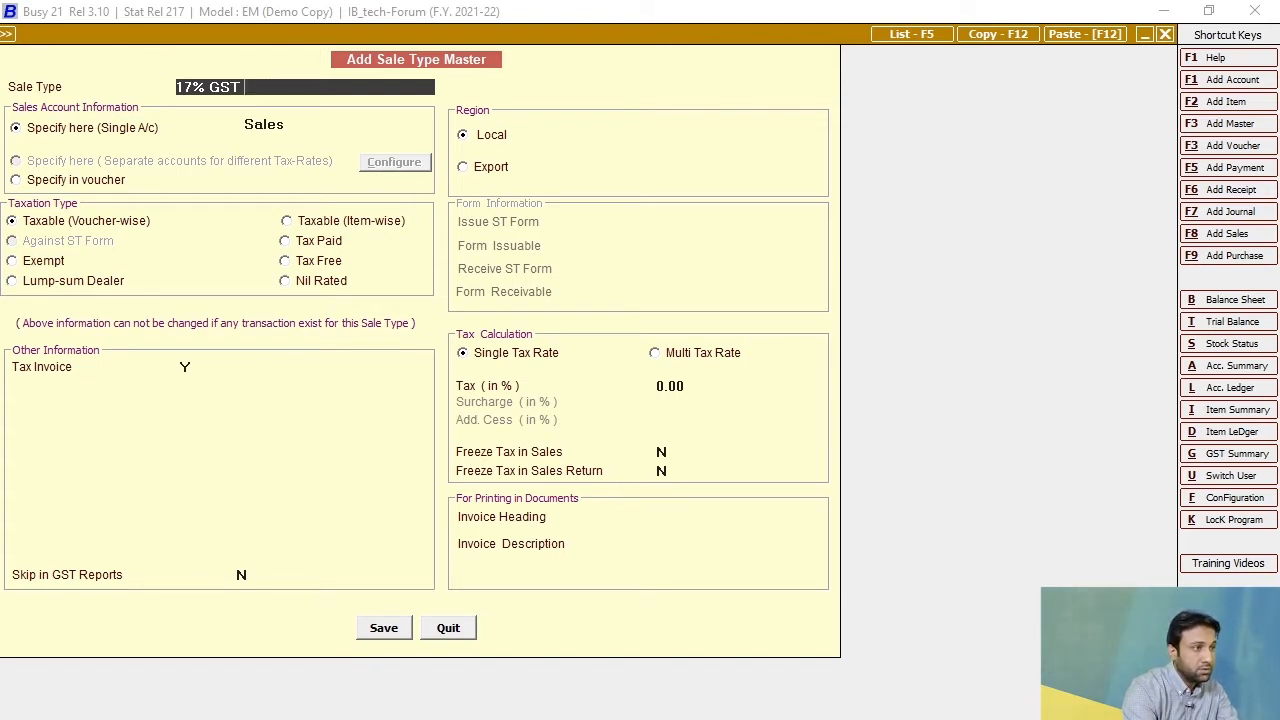
{"action": "type", "text": "On"}
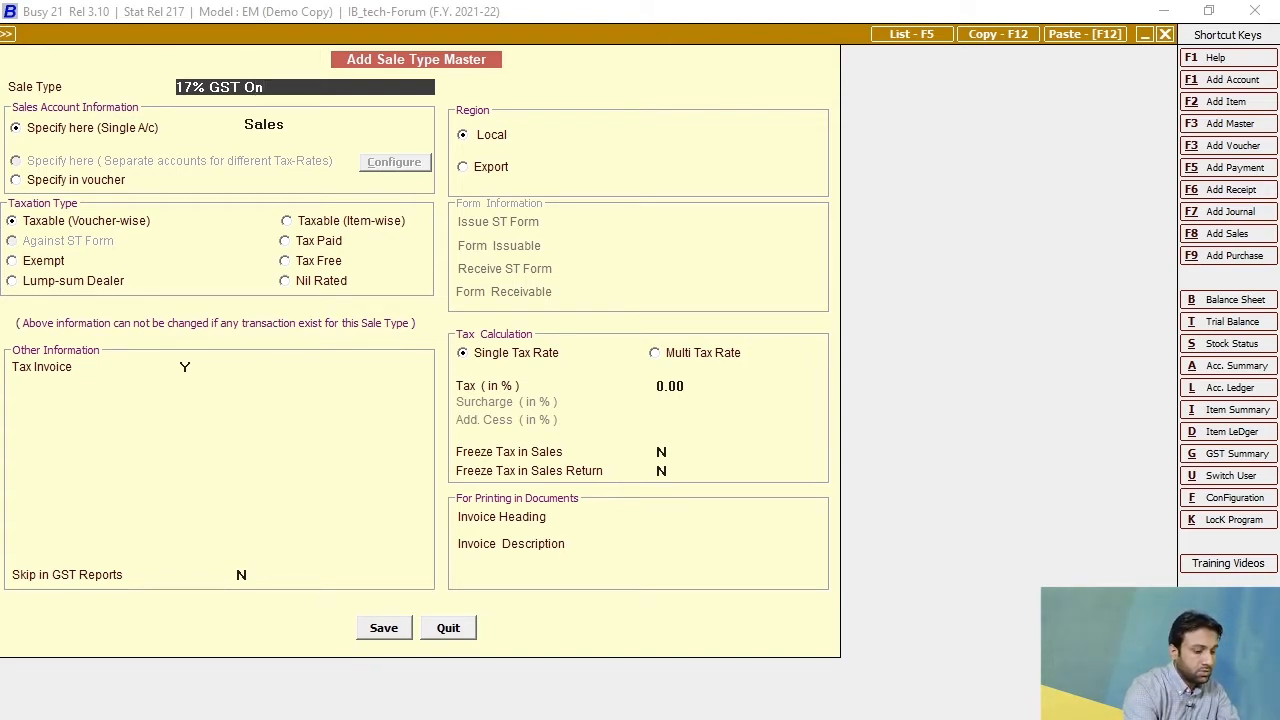
{"action": "type", "text": " Sale"}
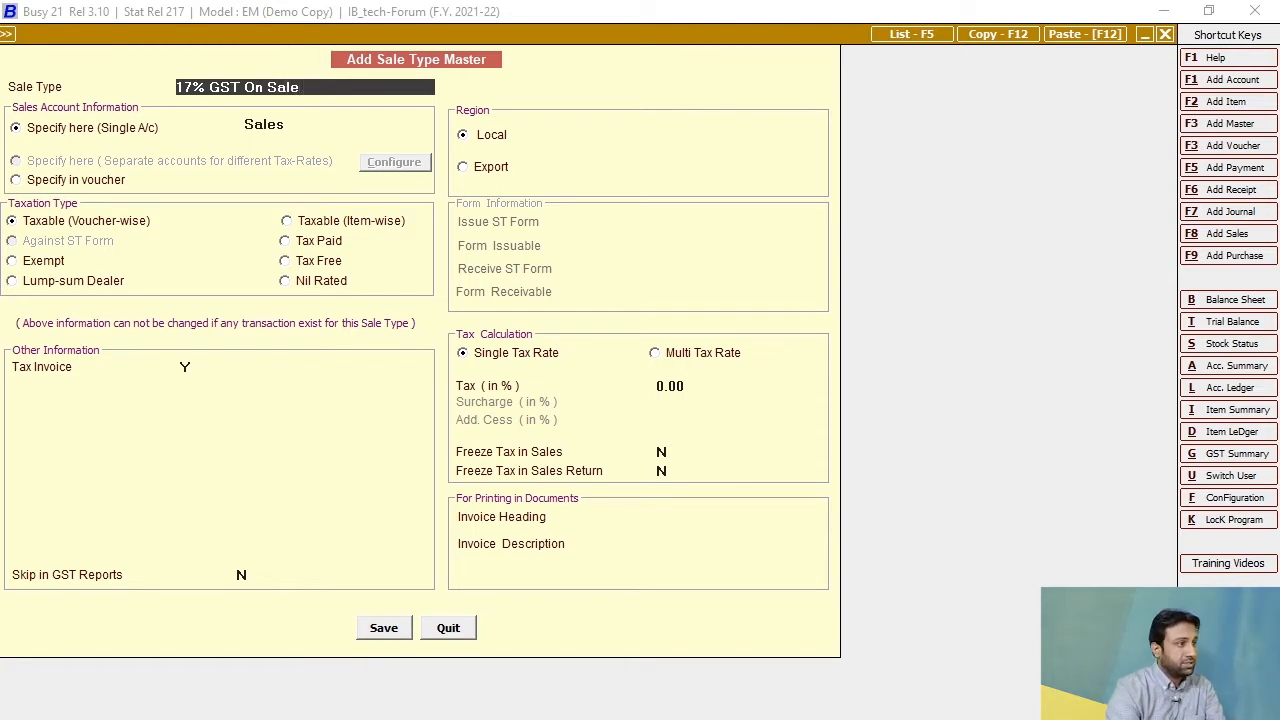
{"action": "key", "text": "Return"}
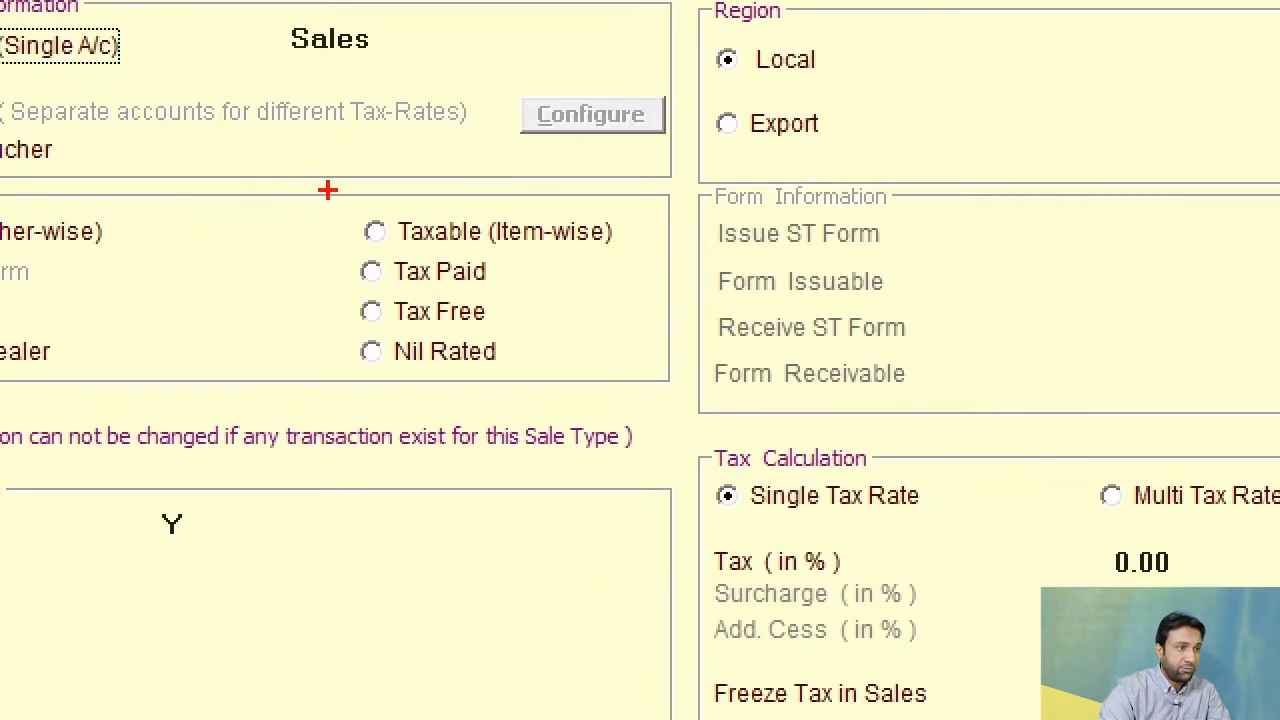
Set the sale type's taxation to Taxable (Item-wise) and choose GST as its tax account.
{"action": "mouse_move", "coordinate": [328, 190]}
{"action": "left_mouse_down"}
{"action": "mouse_move", "coordinate": [643, 266]}
{"action": "mouse_move", "coordinate": [637, 255]}
{"action": "left_mouse_up"}
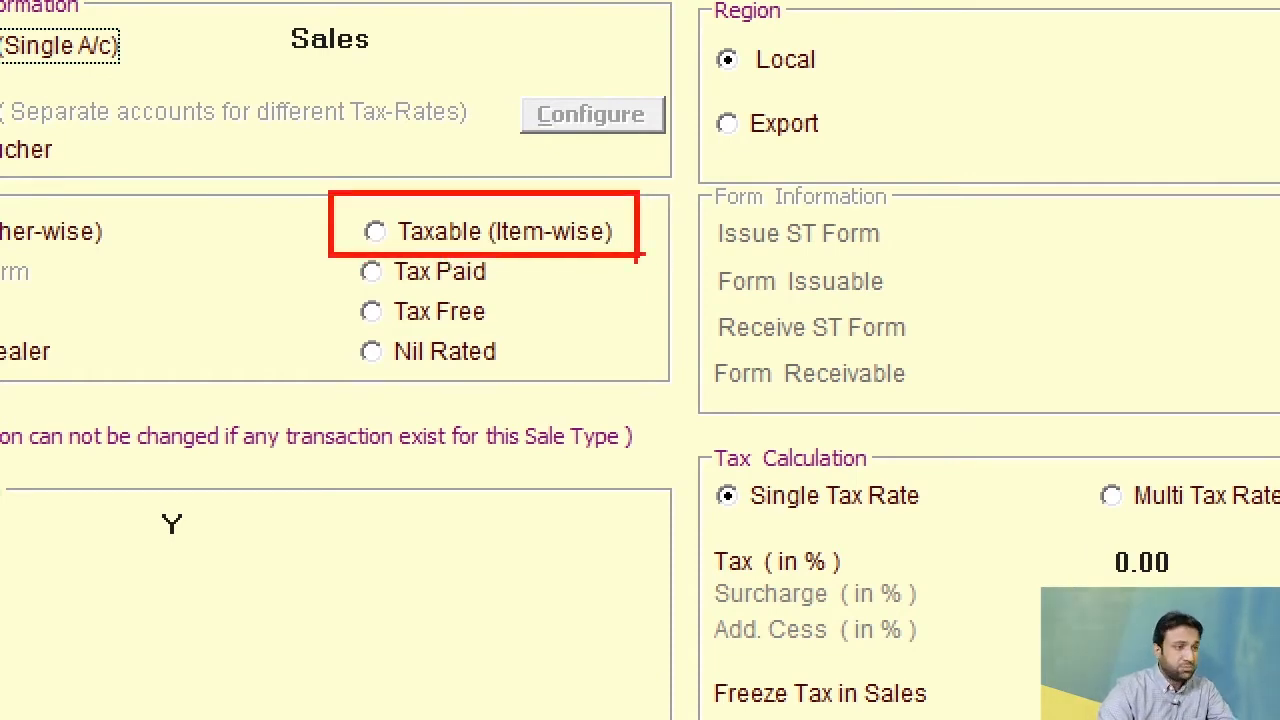
{"action": "key", "text": "Escape"}
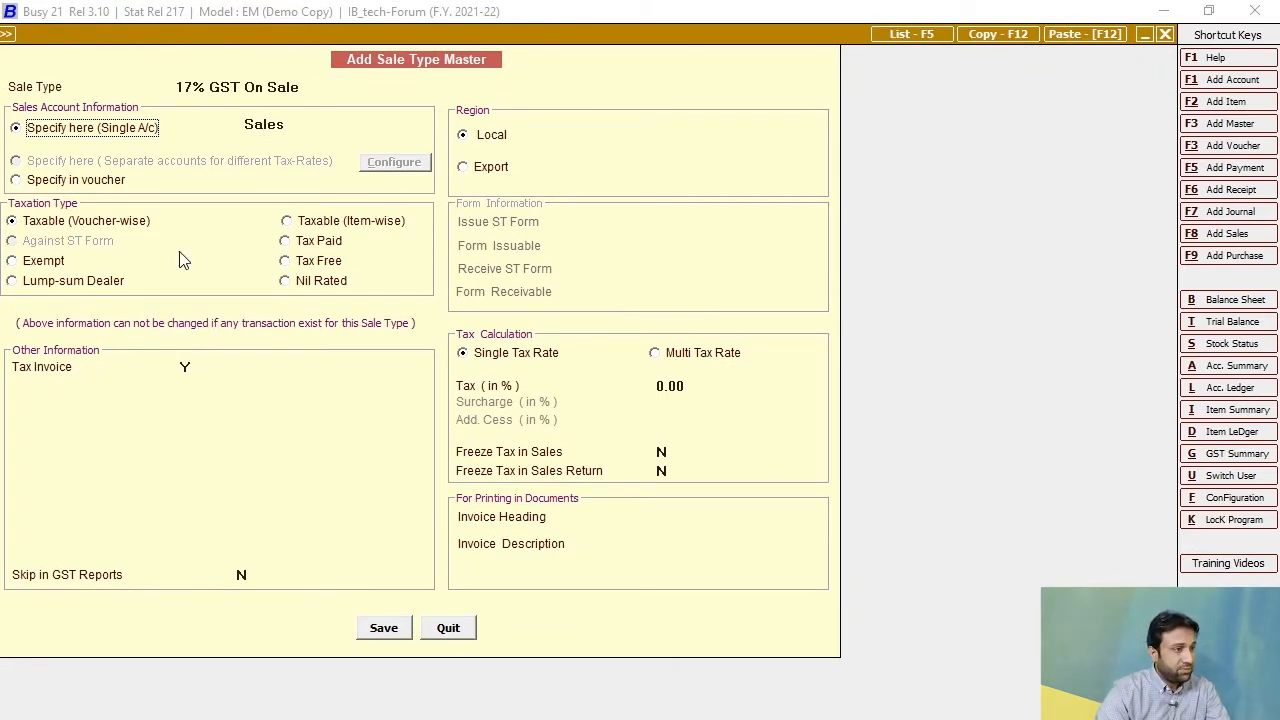
{"action": "left_click", "coordinate": [287, 222]}
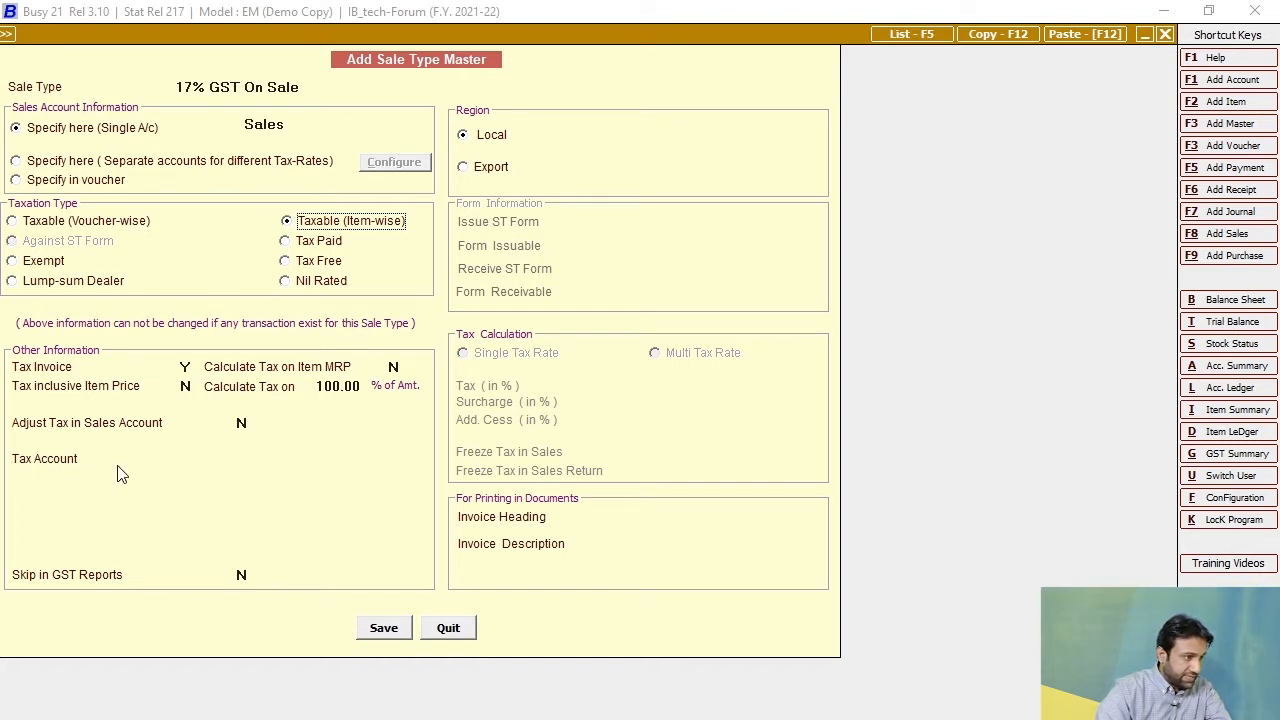
{"action": "left_click", "coordinate": [222, 458]}
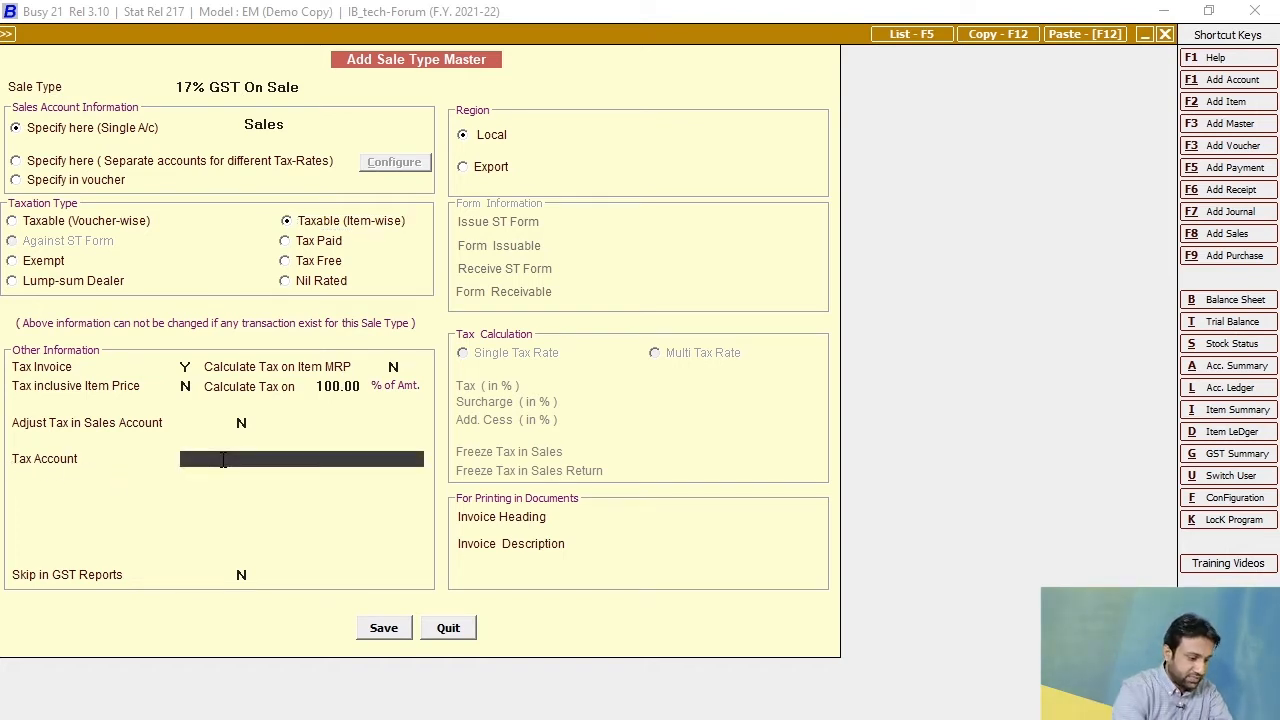
{"action": "key", "text": "Return"}
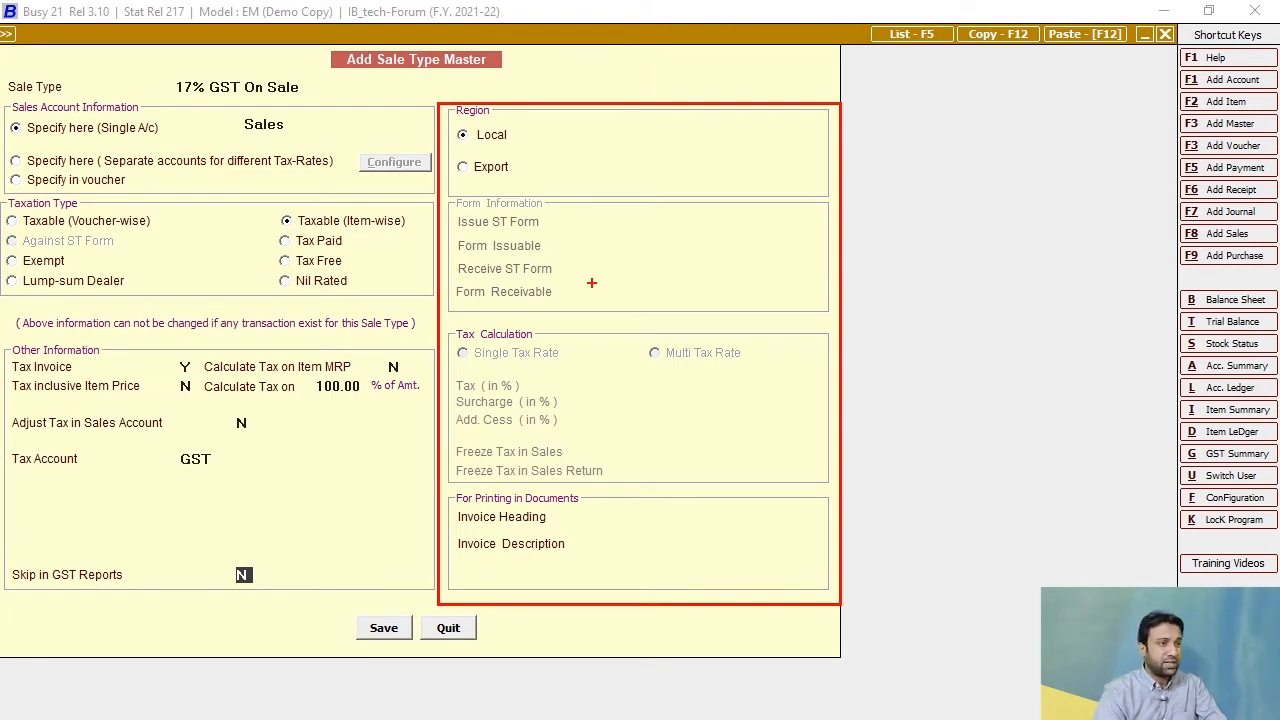
Choose Local as the region for the 17% GST sale type.
{"action": "left_click_drag", "start_coordinate": [453, 151], "coordinate": [551, 196]}
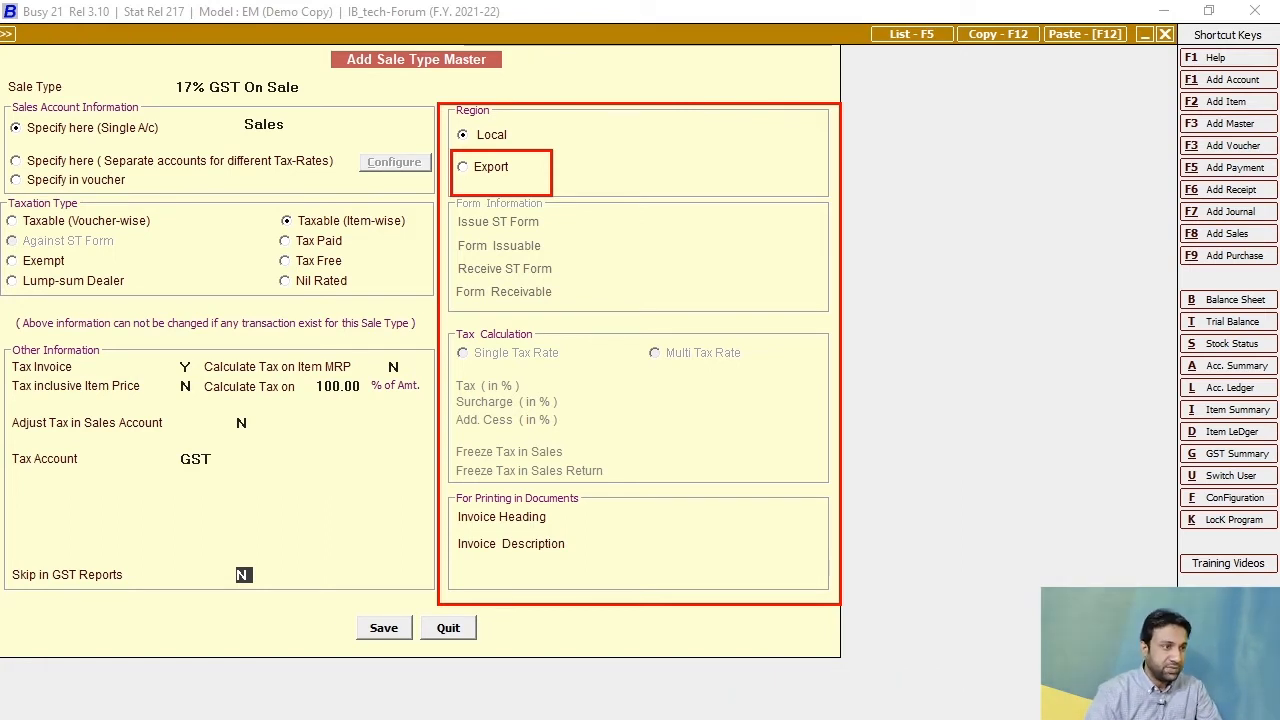
{"action": "left_click", "coordinate": [462, 134]}
{"action": "left_click_drag", "start_coordinate": [451, 116], "coordinate": [536, 151]}
{"action": "key", "text": "Escape"}
{"action": "key", "text": "Return"}
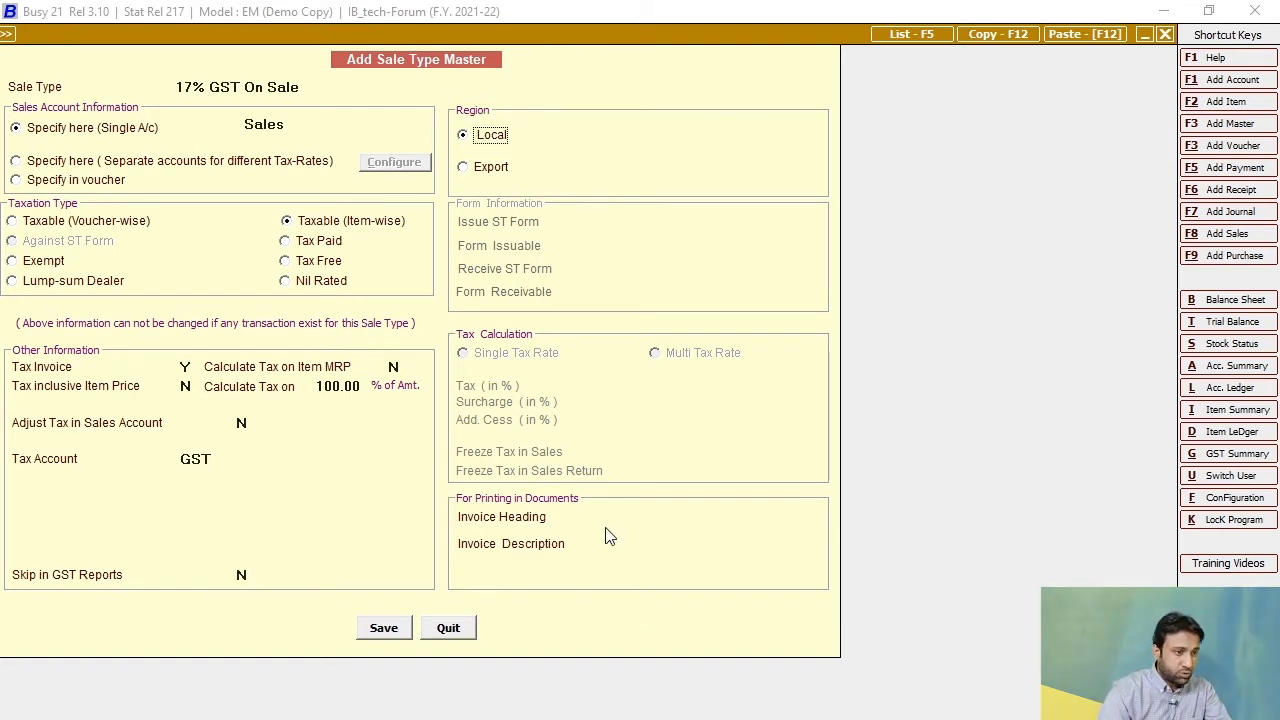
Enter "Amount In Words" as the invoice description, save the sale type and leave the form.
{"action": "left_click", "coordinate": [608, 544]}
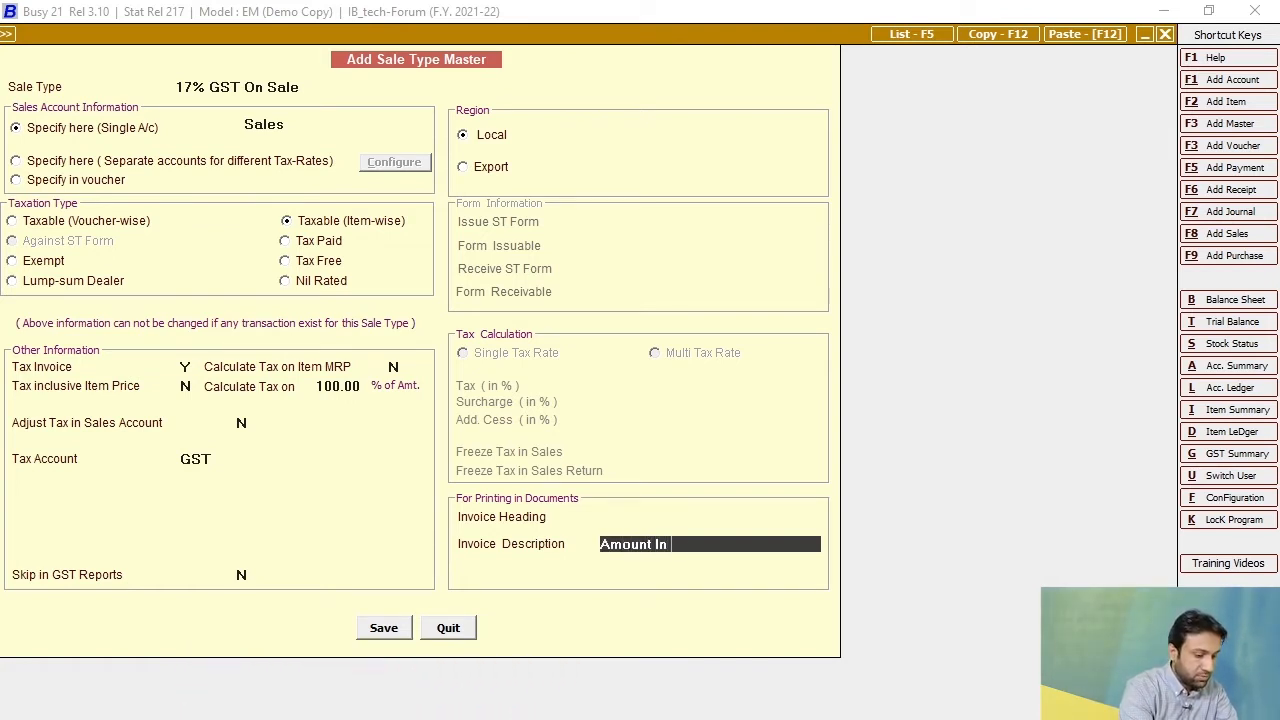
{"action": "type", "text": "rds"}
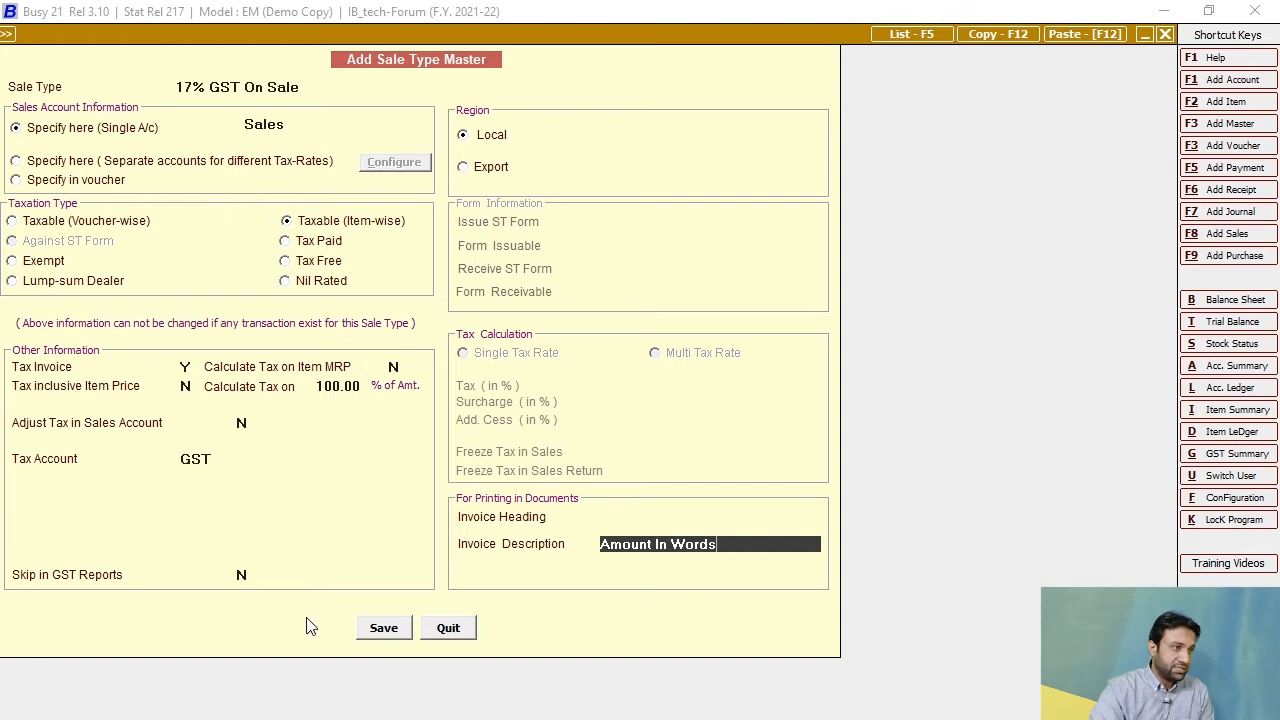
{"action": "left_click", "coordinate": [386, 630]}
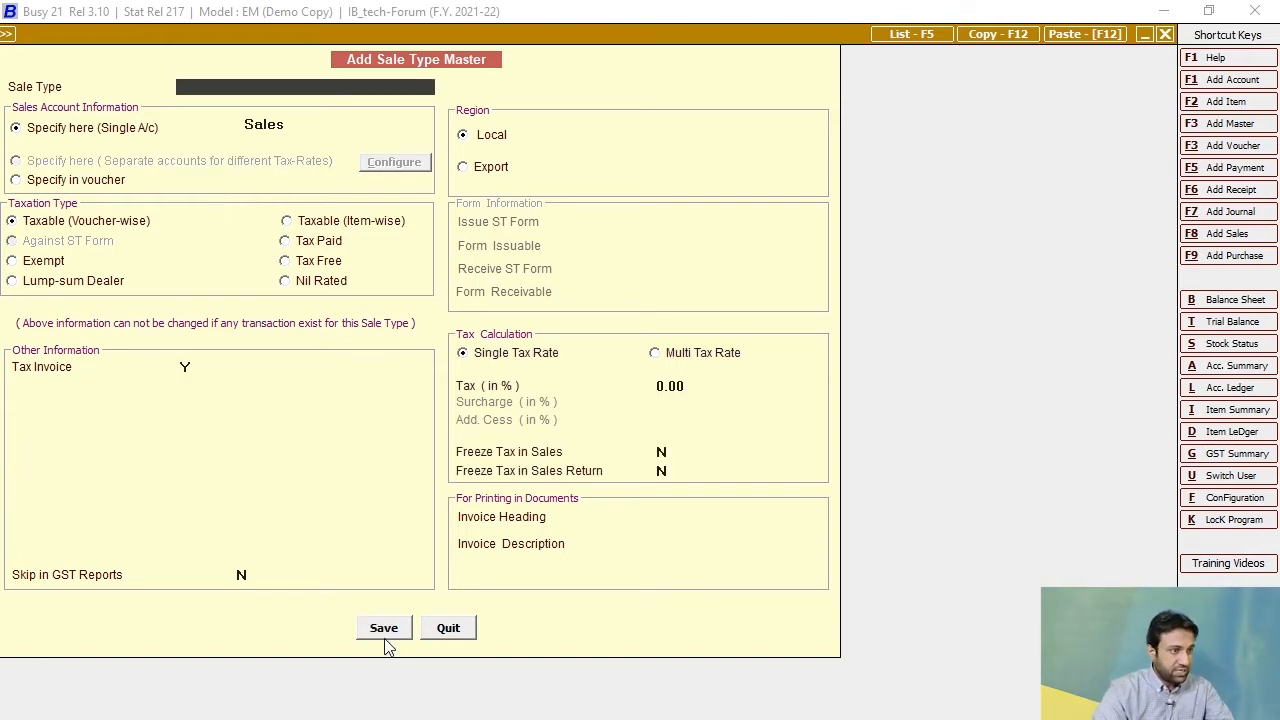
{"action": "key", "text": "Escape"}
{"action": "key", "text": "Escape"}
{"action": "key", "text": "Escape"}
Start a new sales voucher dated 01-04-2021 with the sale type 17% GST On Sale.
{"action": "left_click", "coordinate": [240, 34]}
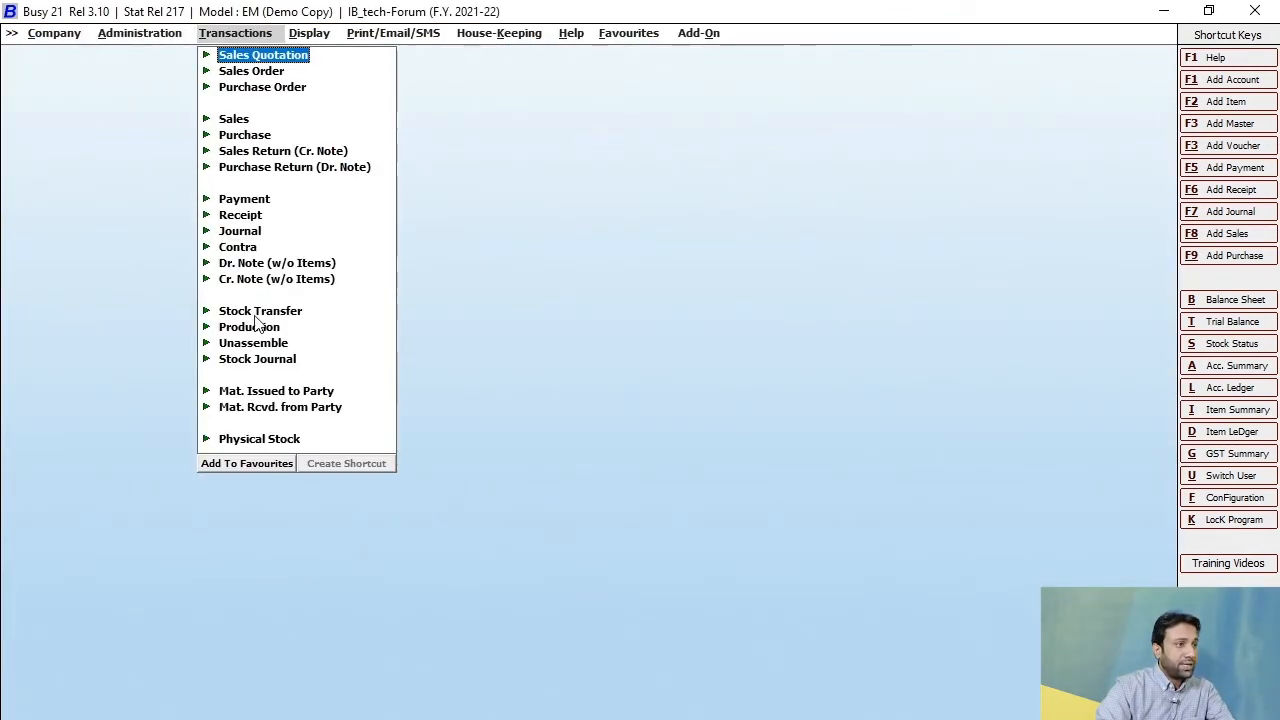
{"action": "left_click", "coordinate": [238, 122]}
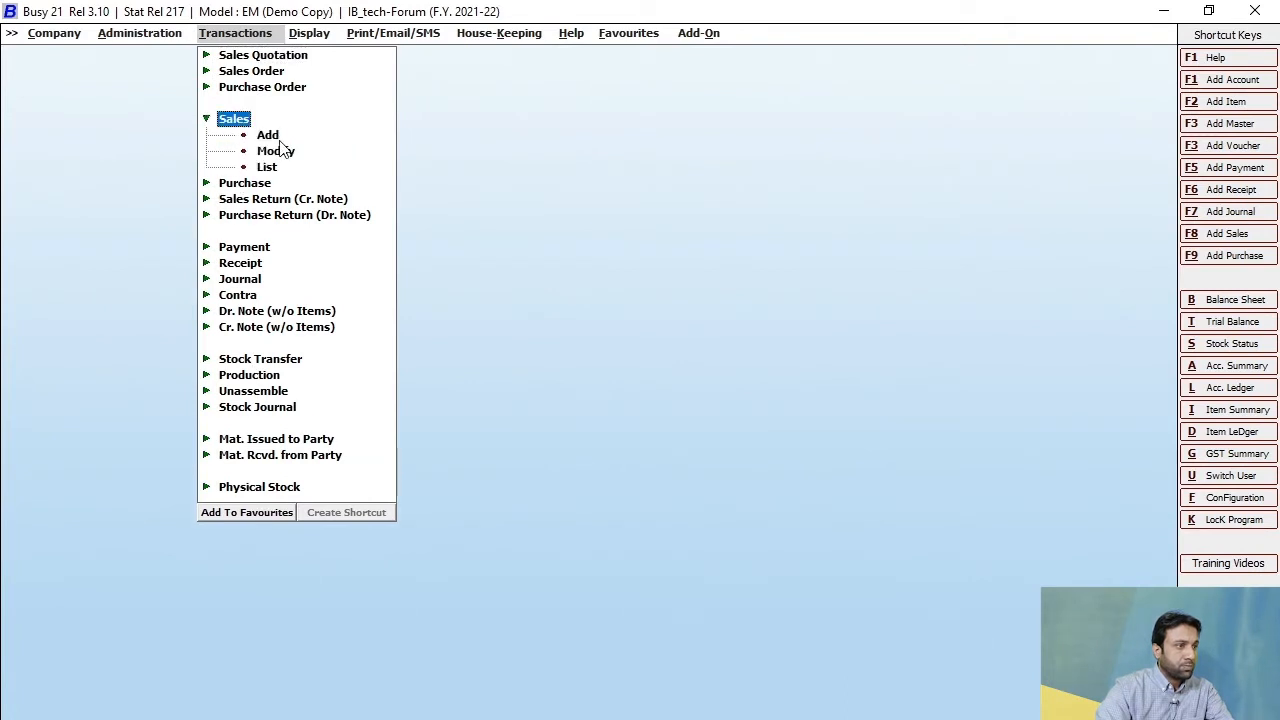
{"action": "left_click", "coordinate": [275, 137]}
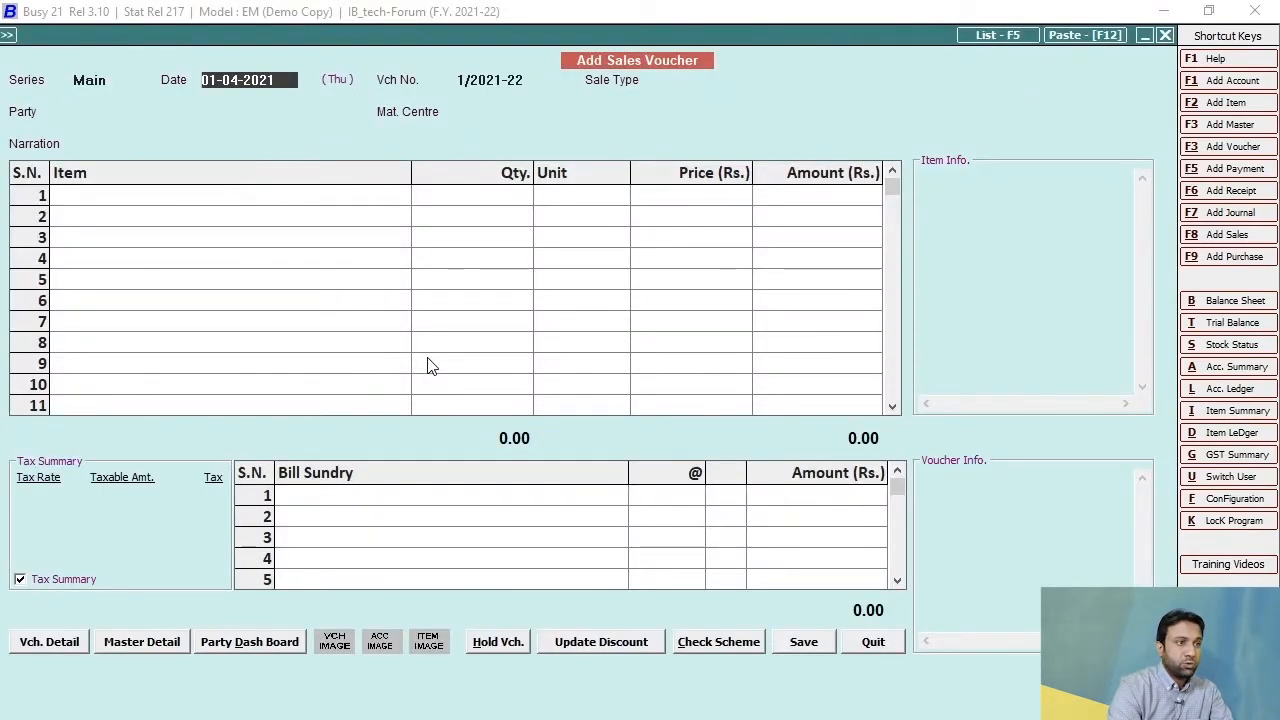
{"action": "key", "text": "Return"}
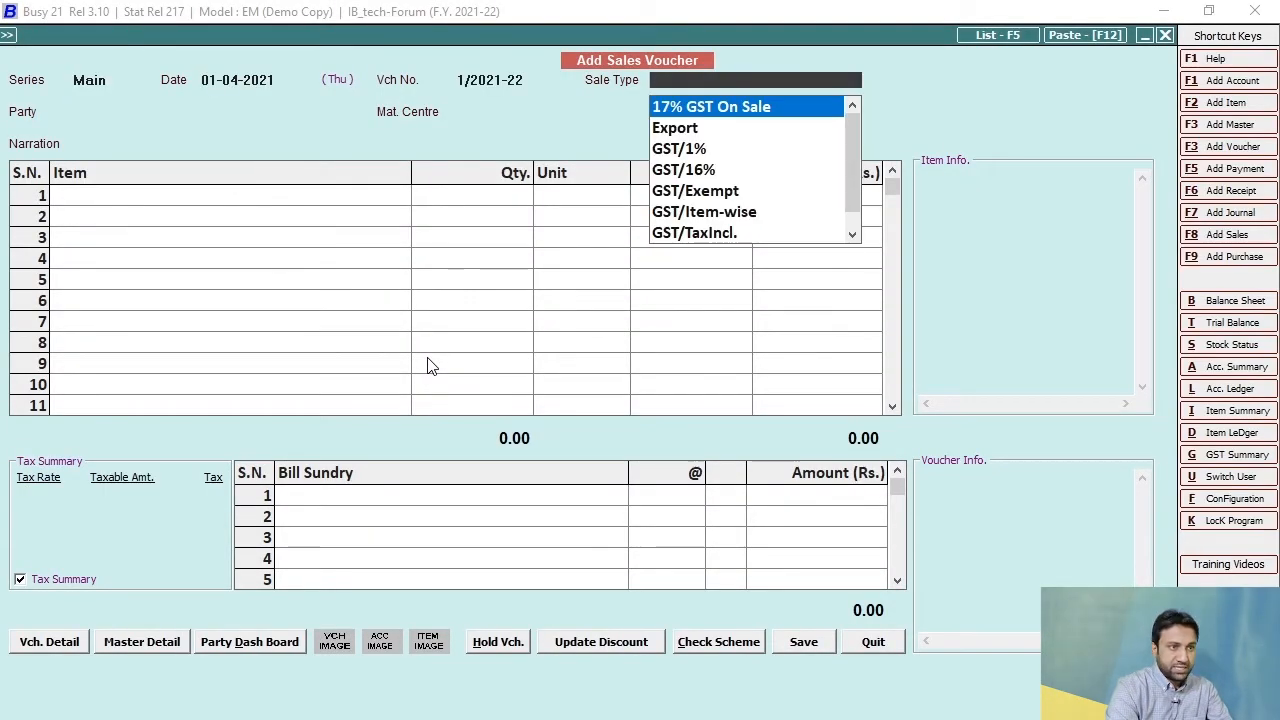
{"action": "key", "text": "Return"}
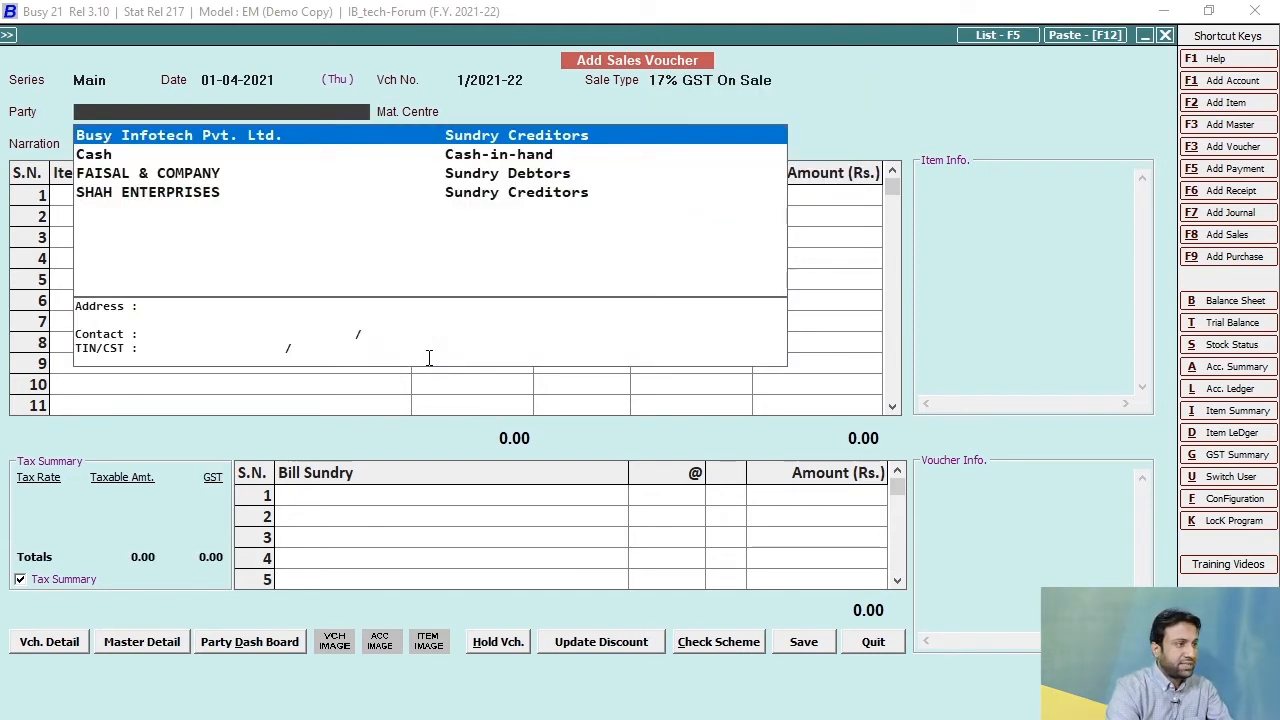
Select FAISAL & COMPANY as the voucher's party and Main Store as the material centre, leaving the narration empty.
{"action": "key", "text": "Down"}
{"action": "key", "text": "Down"}
{"action": "key", "text": "Down"}
{"action": "key", "text": "Up"}
{"action": "key", "text": "Return"}
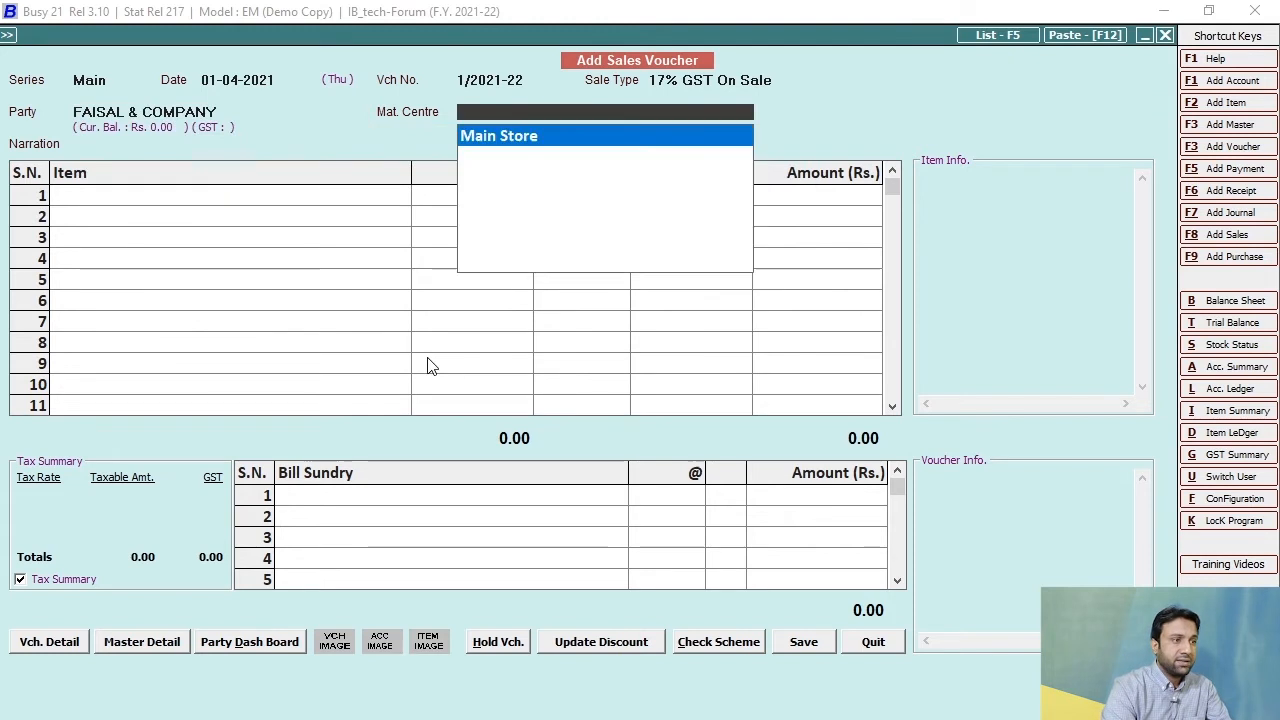
{"action": "key", "text": "Return"}
{"action": "key", "text": "Return"}
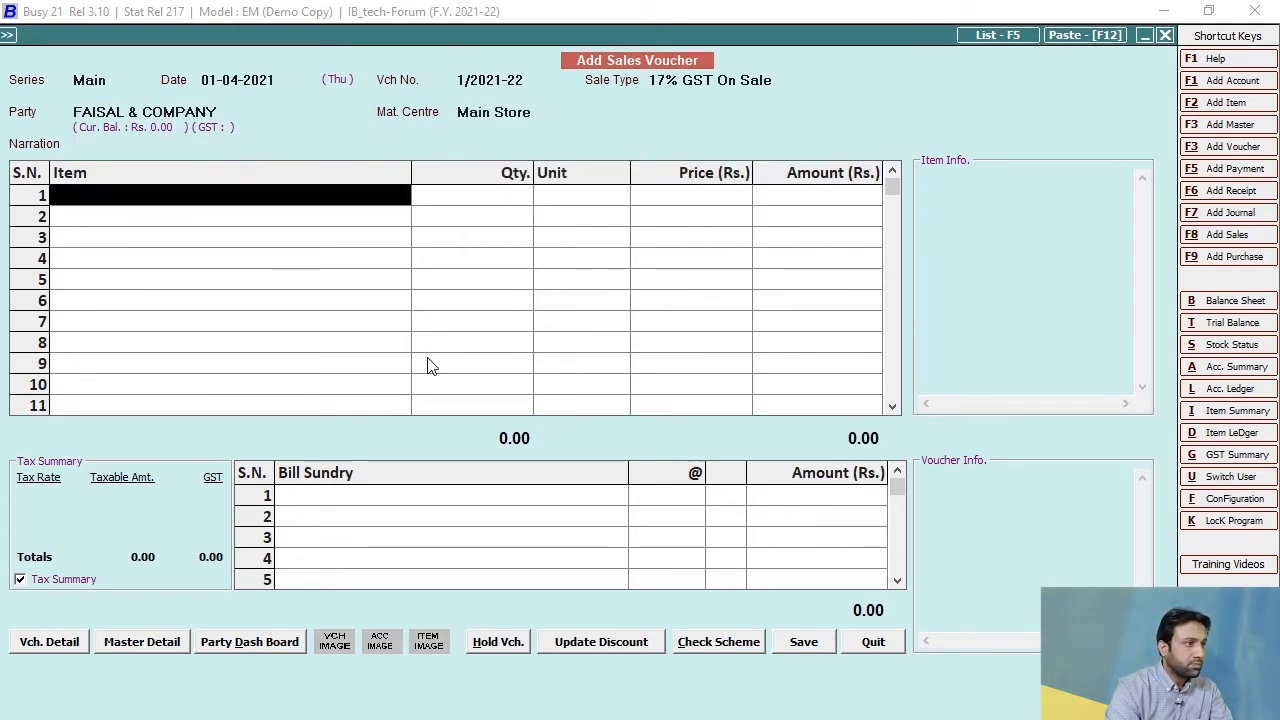
Add Laptop Dell Machine 3456 to the voucher's first row with a quantity of 1 and a price of 1,000.
{"action": "type", "text": "laptop"}
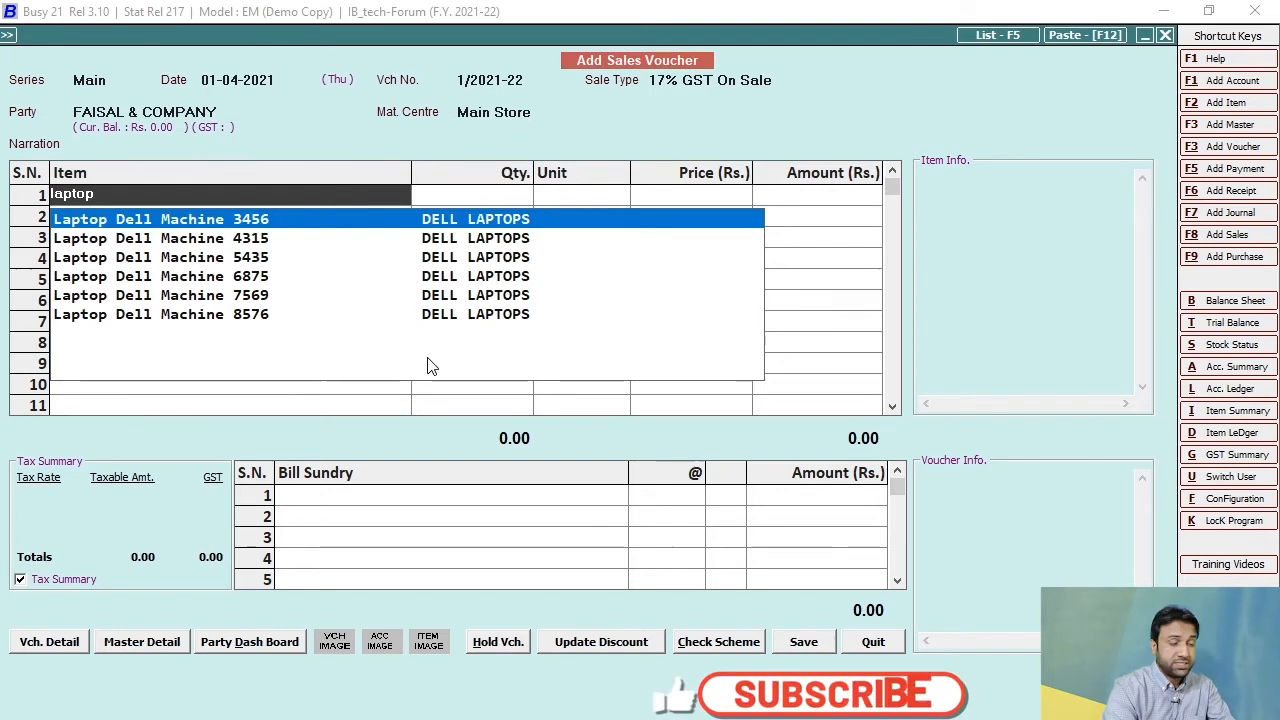
{"action": "key", "text": "Return"}
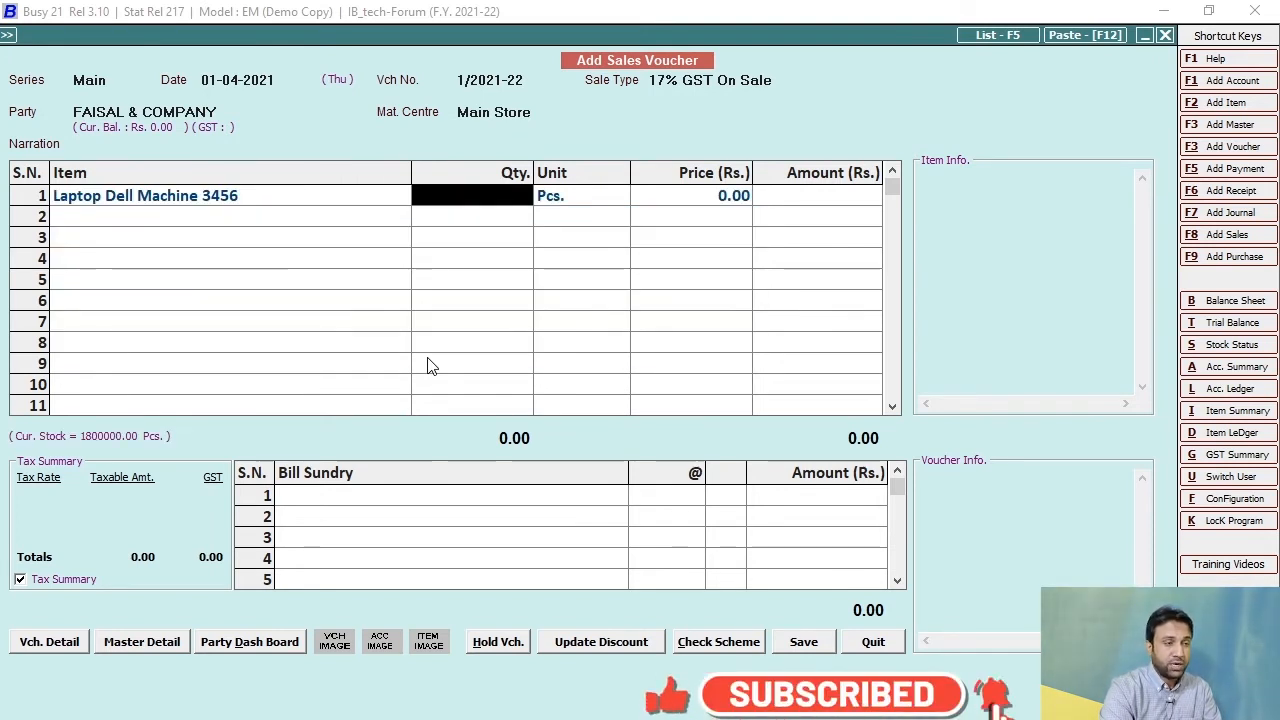
{"action": "type", "text": "1"}
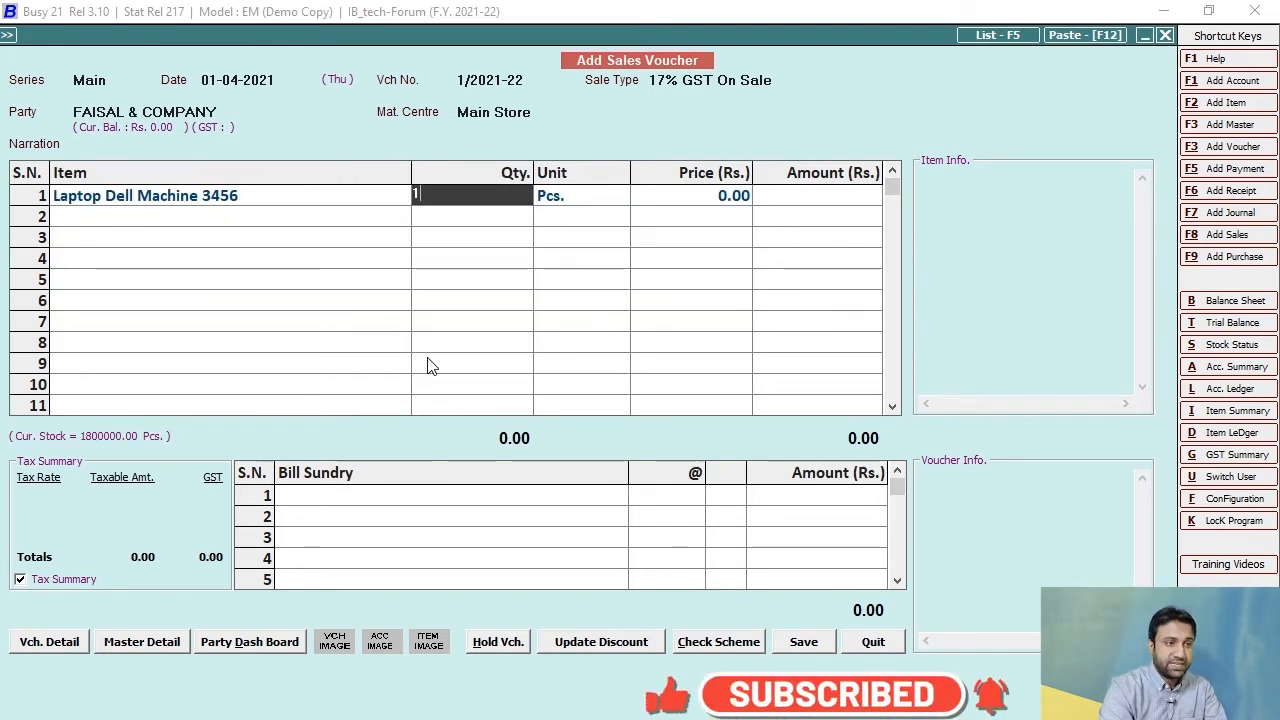
{"action": "key", "text": "Return"}
{"action": "type", "text": "1000"}
{"action": "key", "text": "Return"}
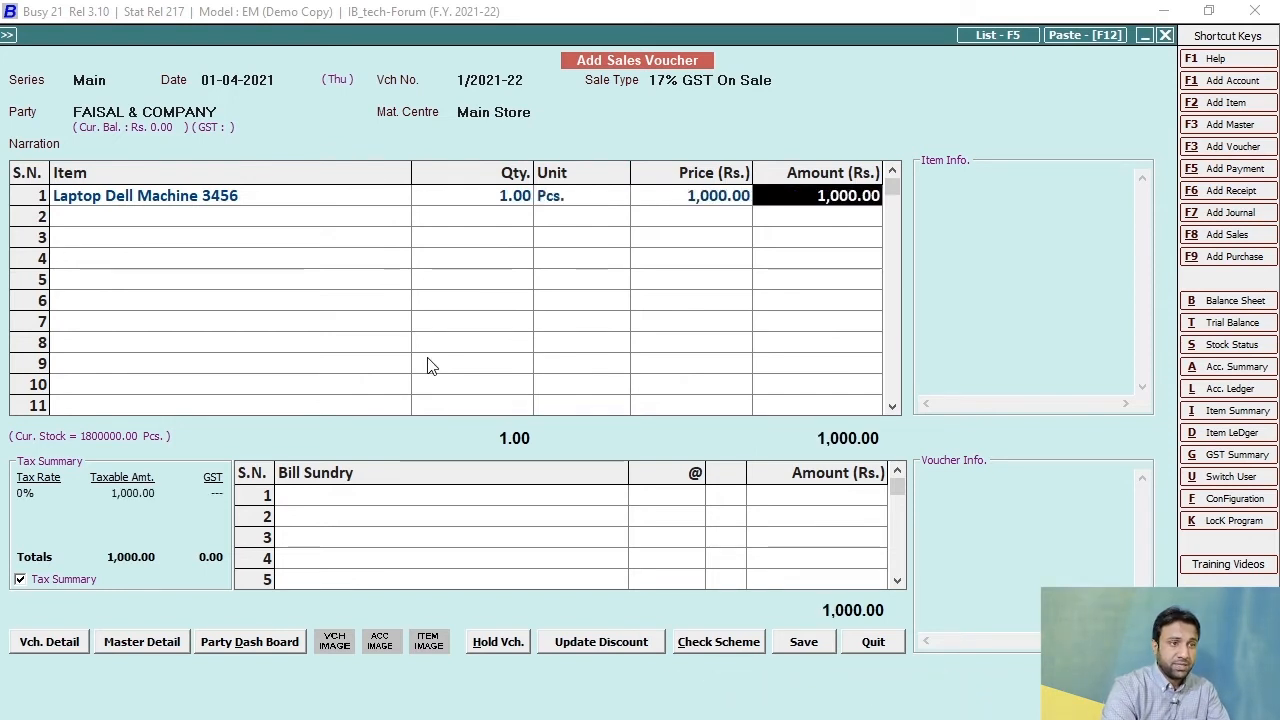
Set the laptop line's item-wise GST to 17%, save the voucher and leave it.
{"action": "key", "text": "Return"}
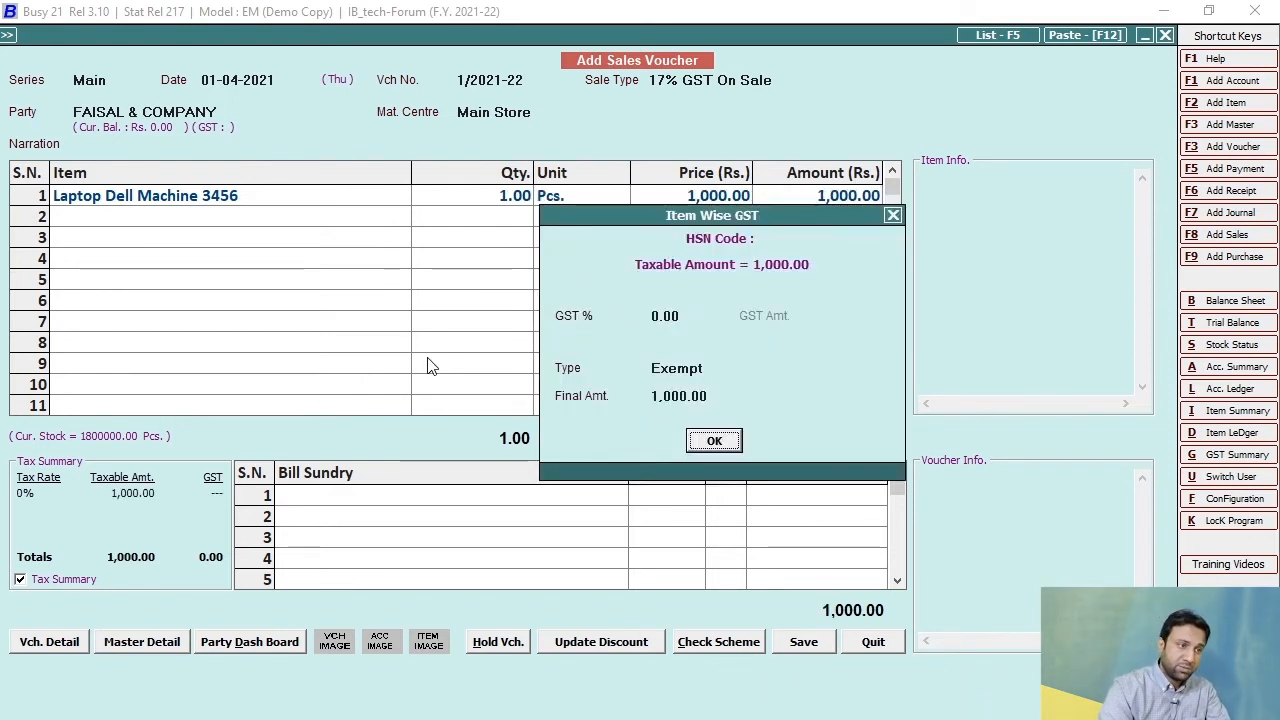
{"action": "left_click", "coordinate": [700, 315]}
{"action": "type", "text": "17"}
{"action": "key", "text": "Return"}
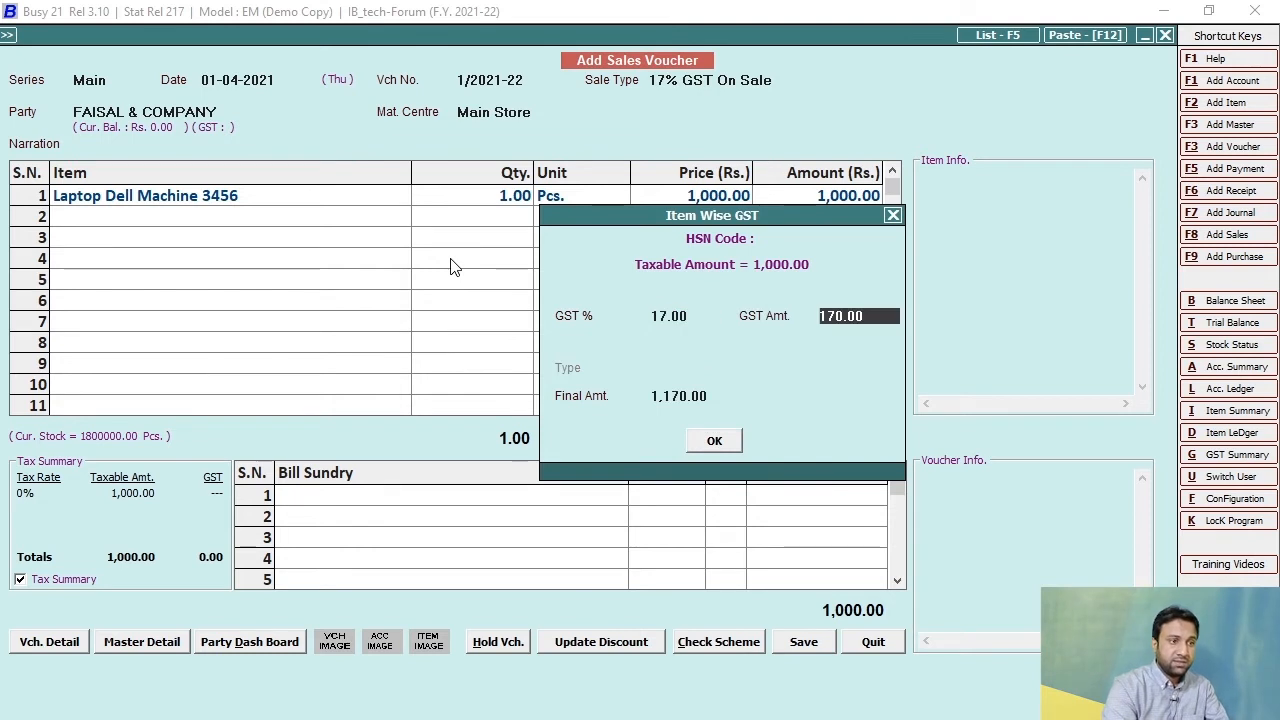
{"action": "key", "text": "Return"}
{"action": "key", "text": "Return"}
{"action": "key", "text": "Return"}
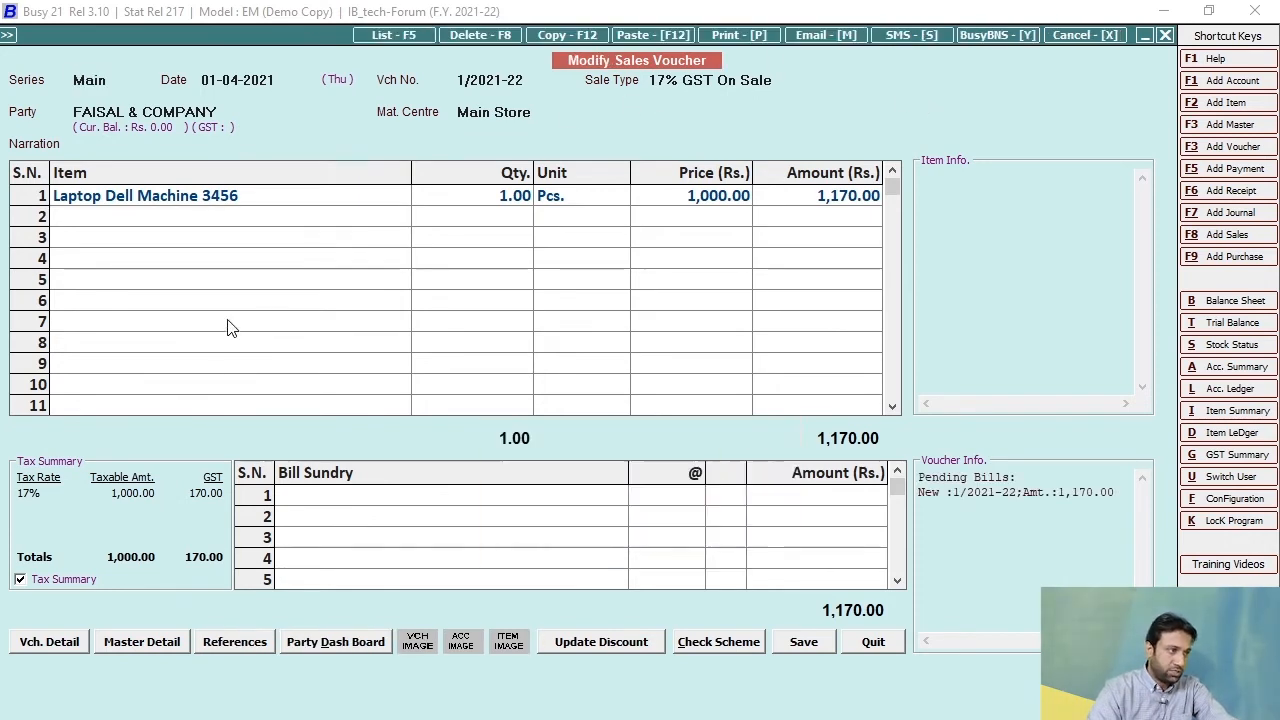
{"action": "key", "text": "Escape"}
{"action": "key", "text": "Escape"}
{"action": "key", "text": "Escape"}
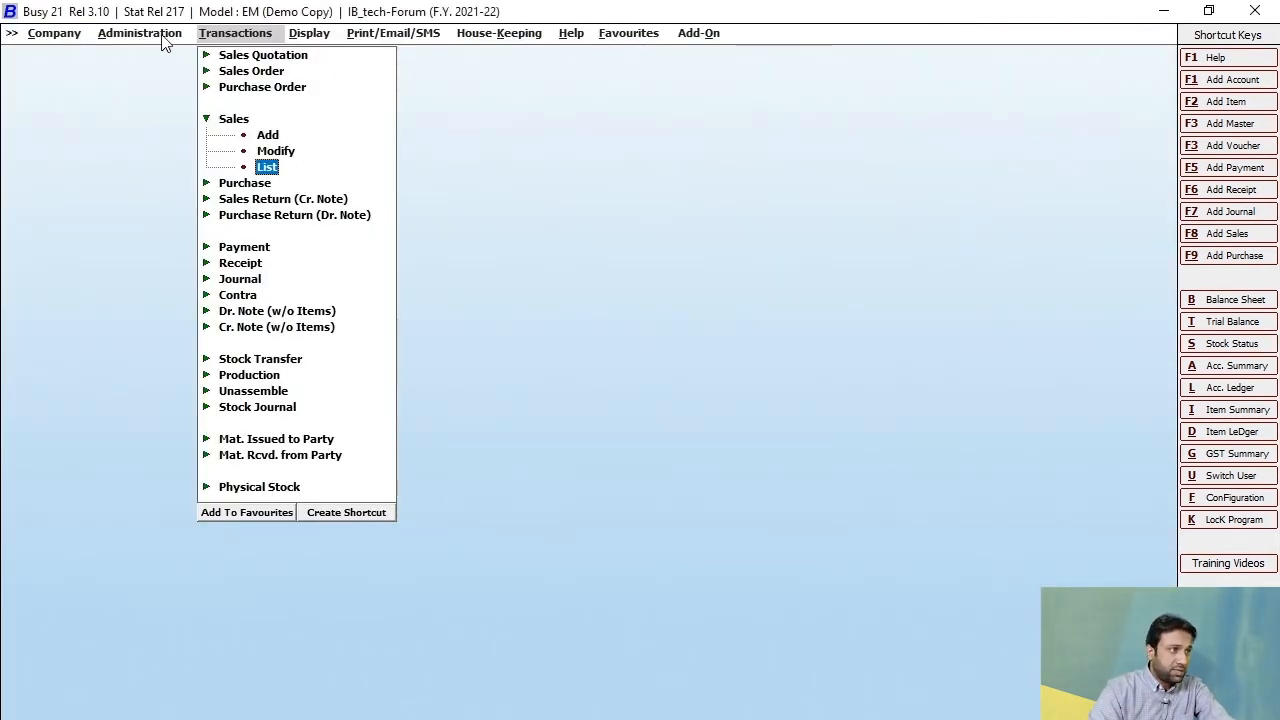
Start a new sale type master named "17% GST Include In Item".
{"action": "left_click", "coordinate": [143, 36]}
{"action": "left_click", "coordinate": [150, 60]}
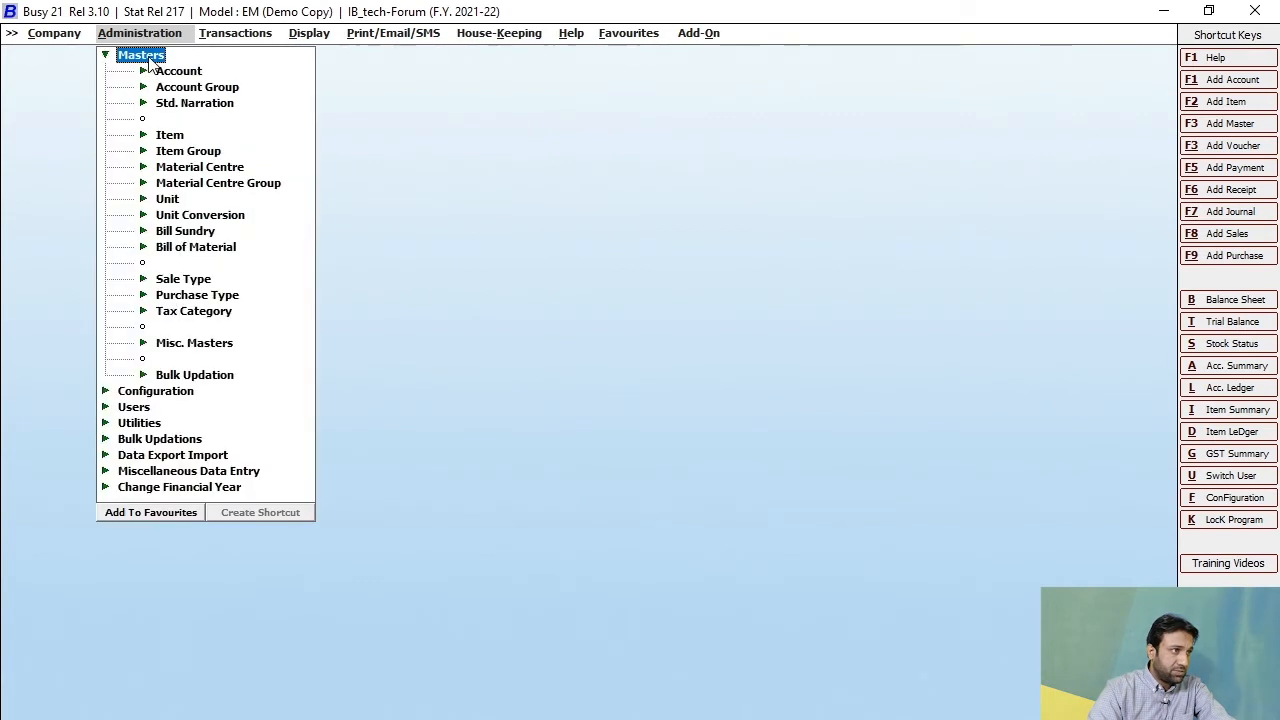
{"action": "left_click", "coordinate": [183, 279]}
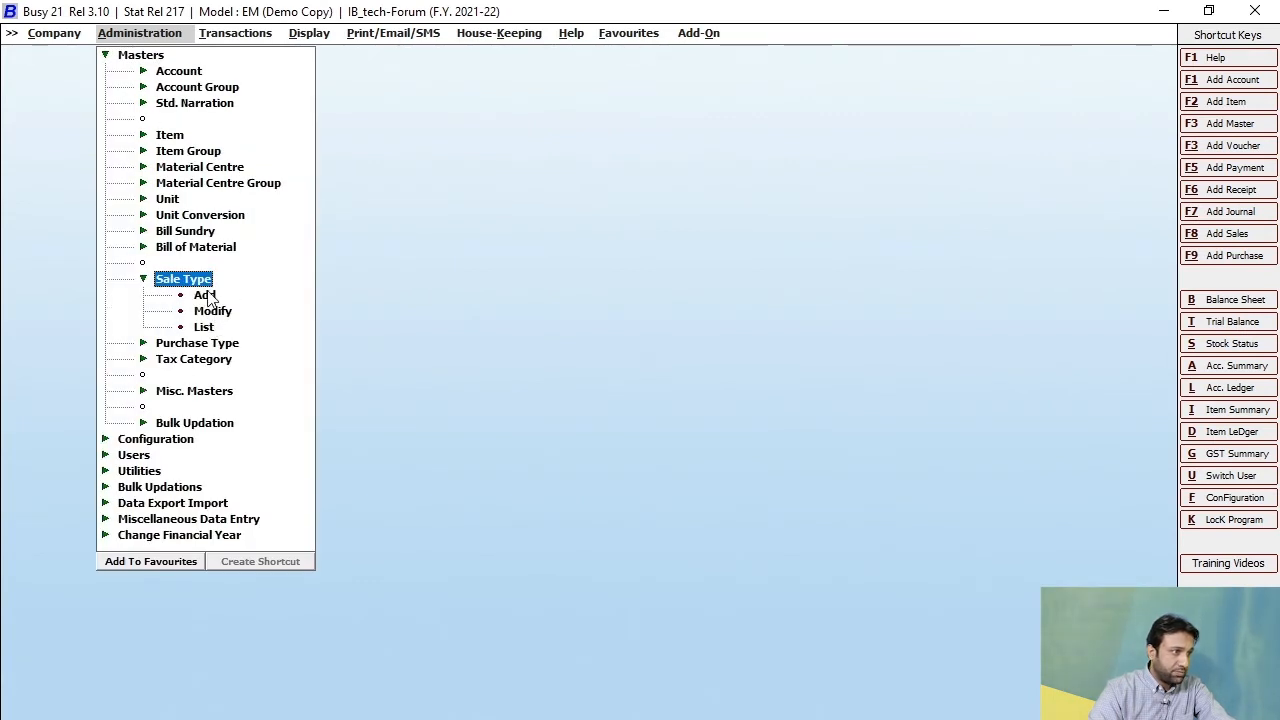
{"action": "left_click", "coordinate": [205, 295]}
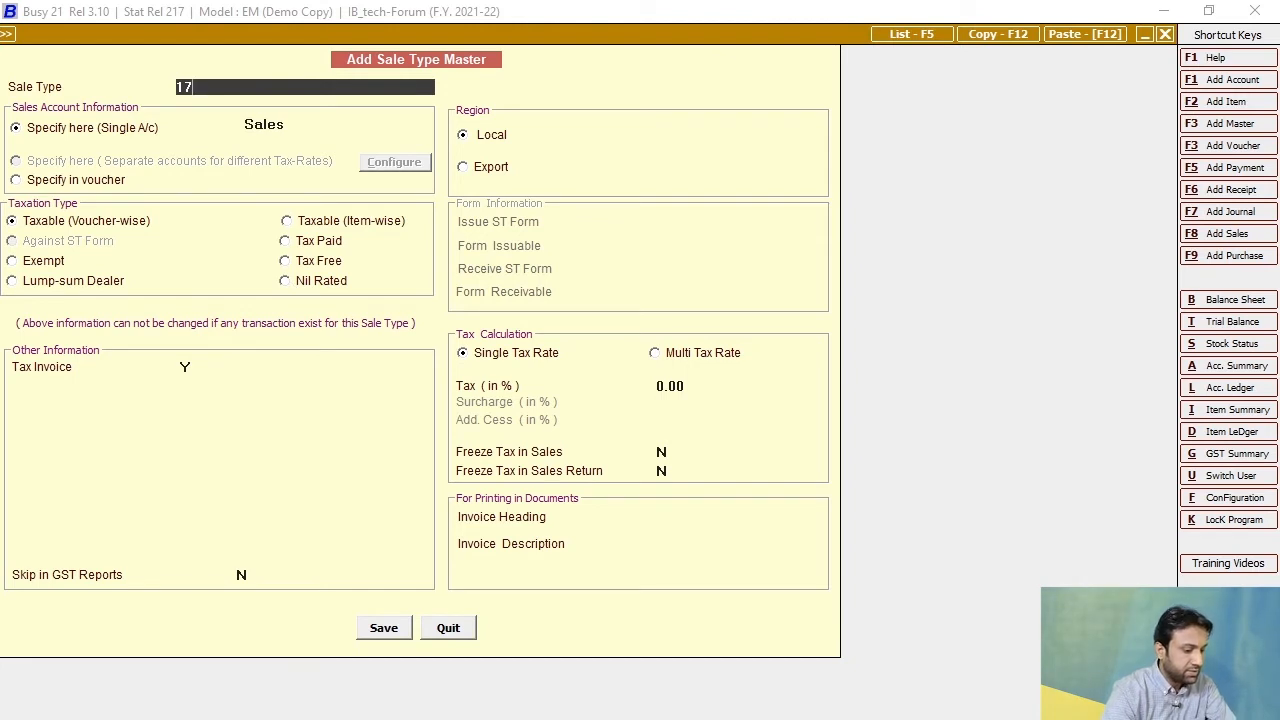
{"action": "type", "text": "%"}
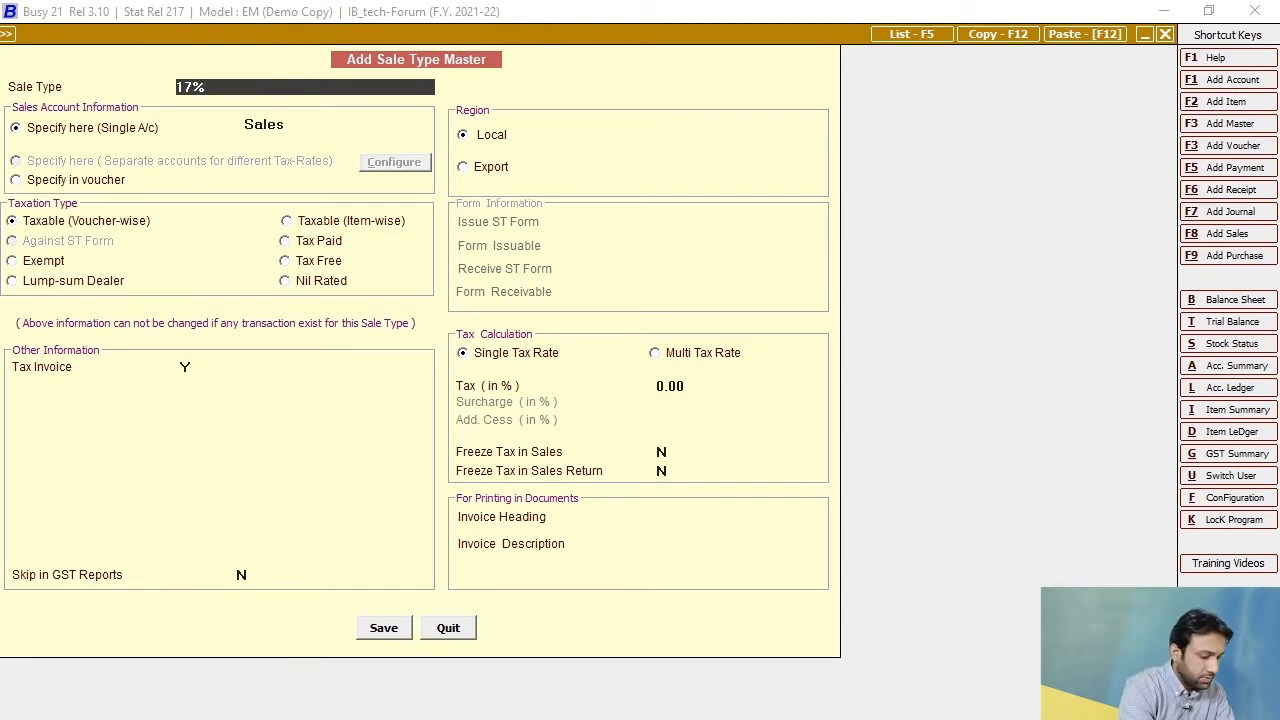
{"action": "type", "text": " GST Include In Item"}
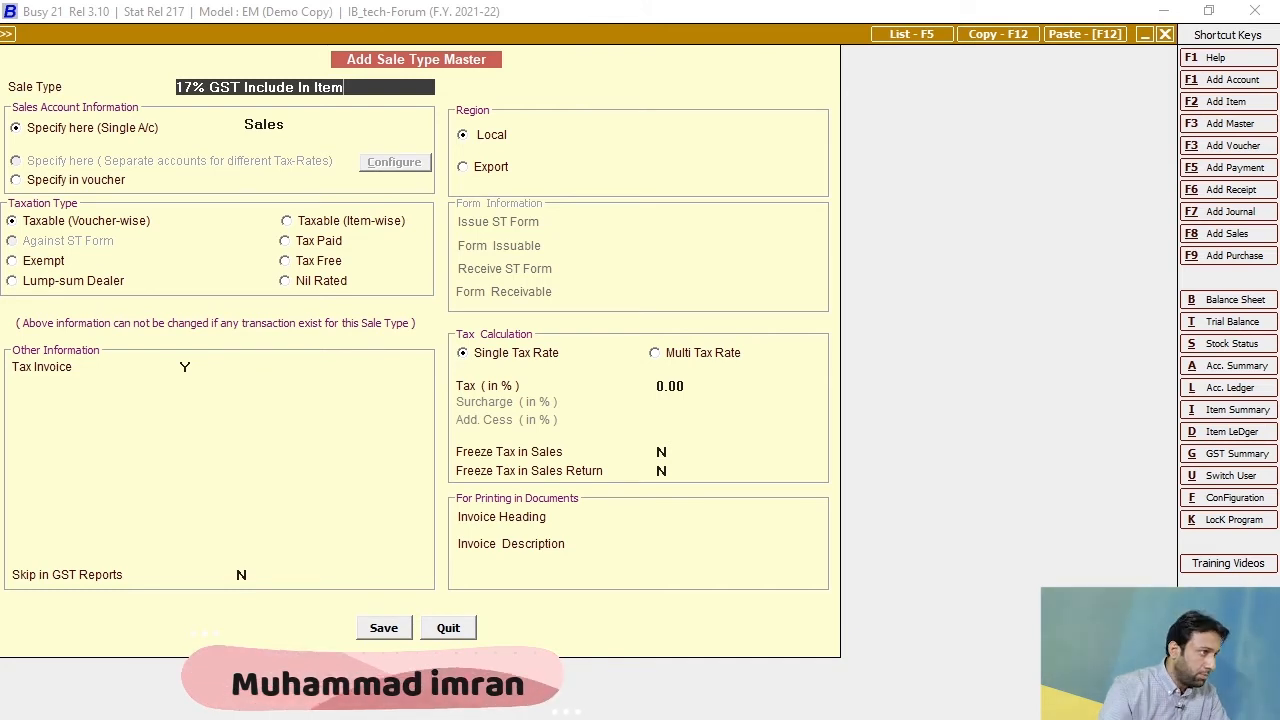
Make the new sale type Taxable (Item-wise) with tax-inclusive item prices and GST as the tax account.
{"action": "left_click", "coordinate": [287, 222]}
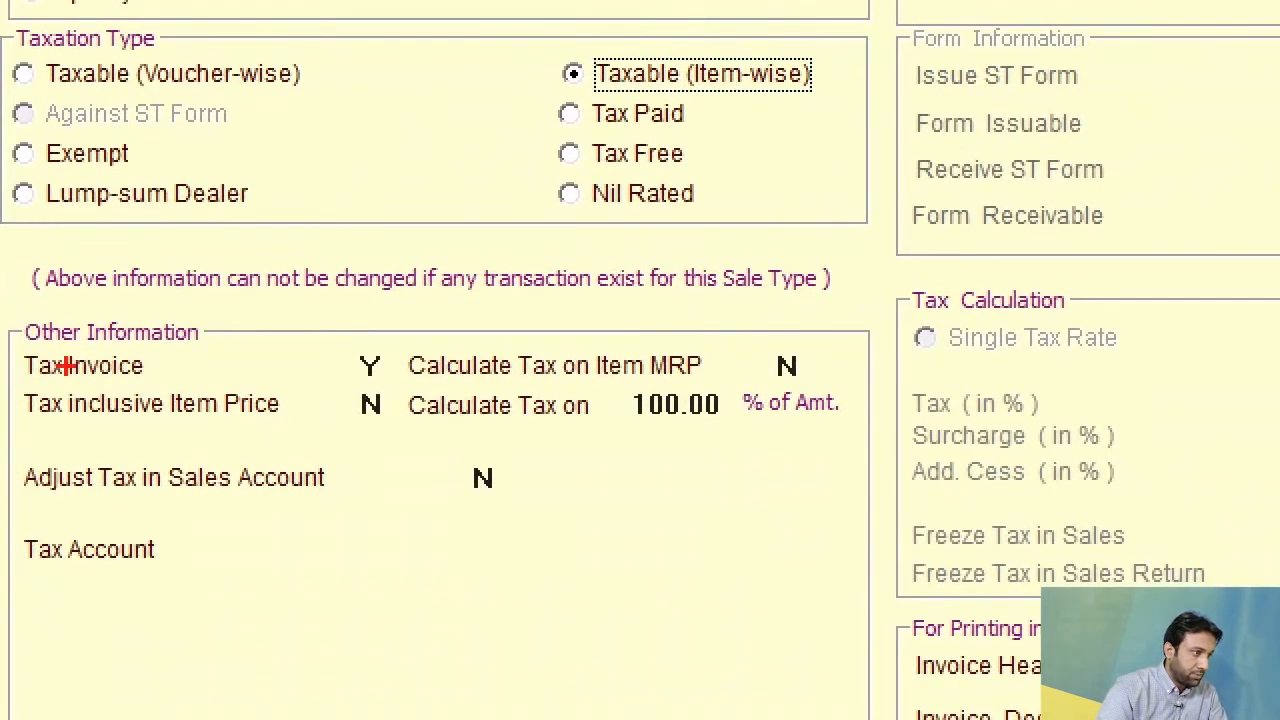
{"action": "mouse_move", "coordinate": [2, 382]}
{"action": "left_mouse_down"}
{"action": "mouse_move", "coordinate": [217, 463]}
{"action": "mouse_move", "coordinate": [397, 444]}
{"action": "left_mouse_up"}
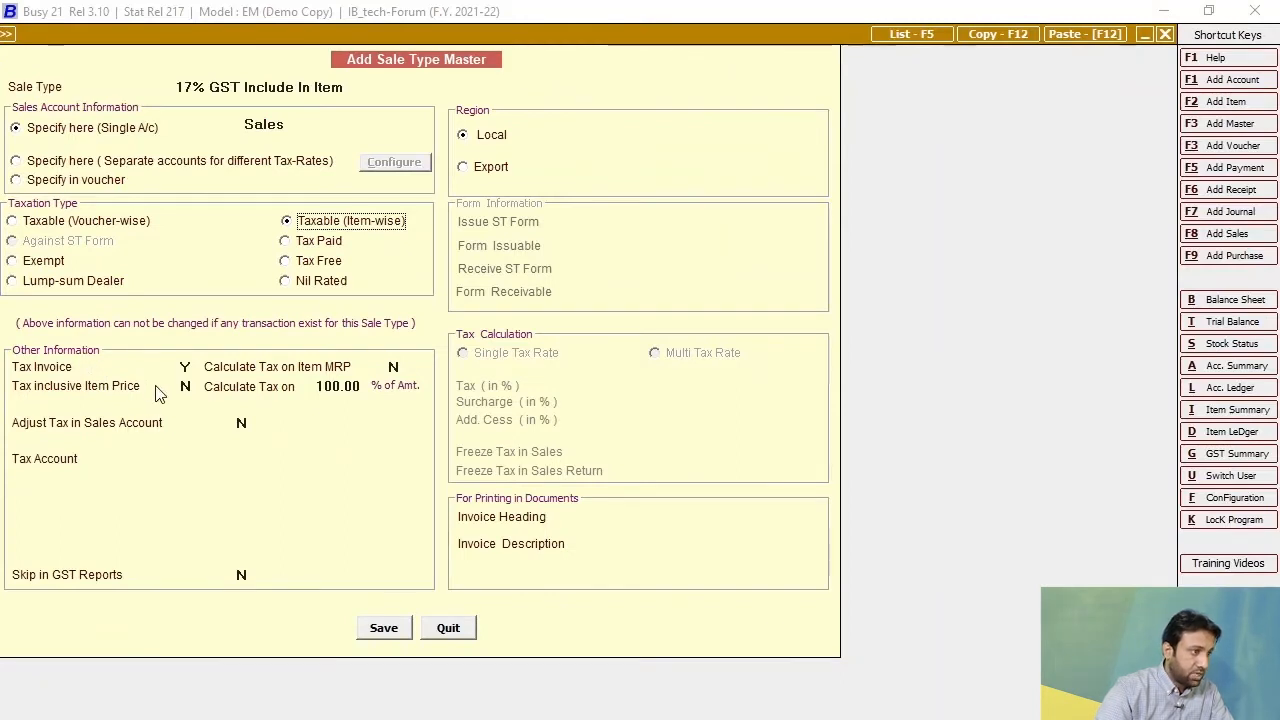
{"action": "left_click", "coordinate": [371, 405]}
{"action": "key", "text": "y"}
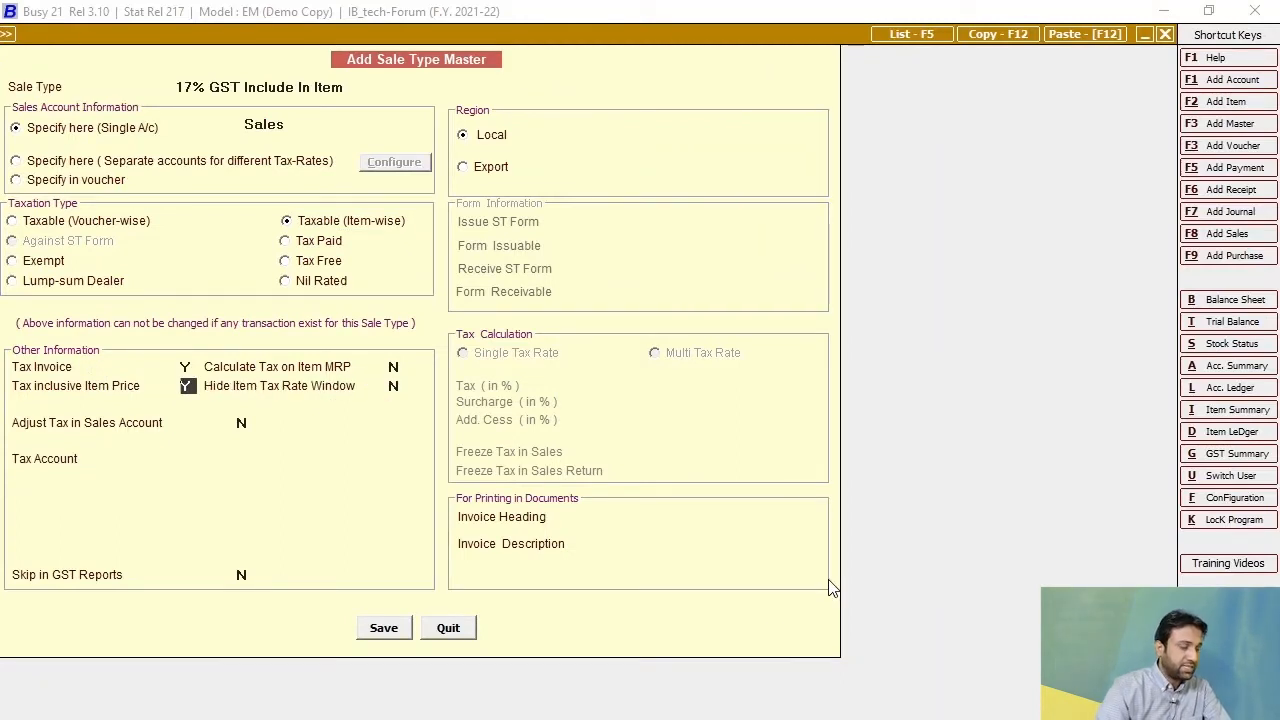
{"action": "left_click", "coordinate": [274, 458]}
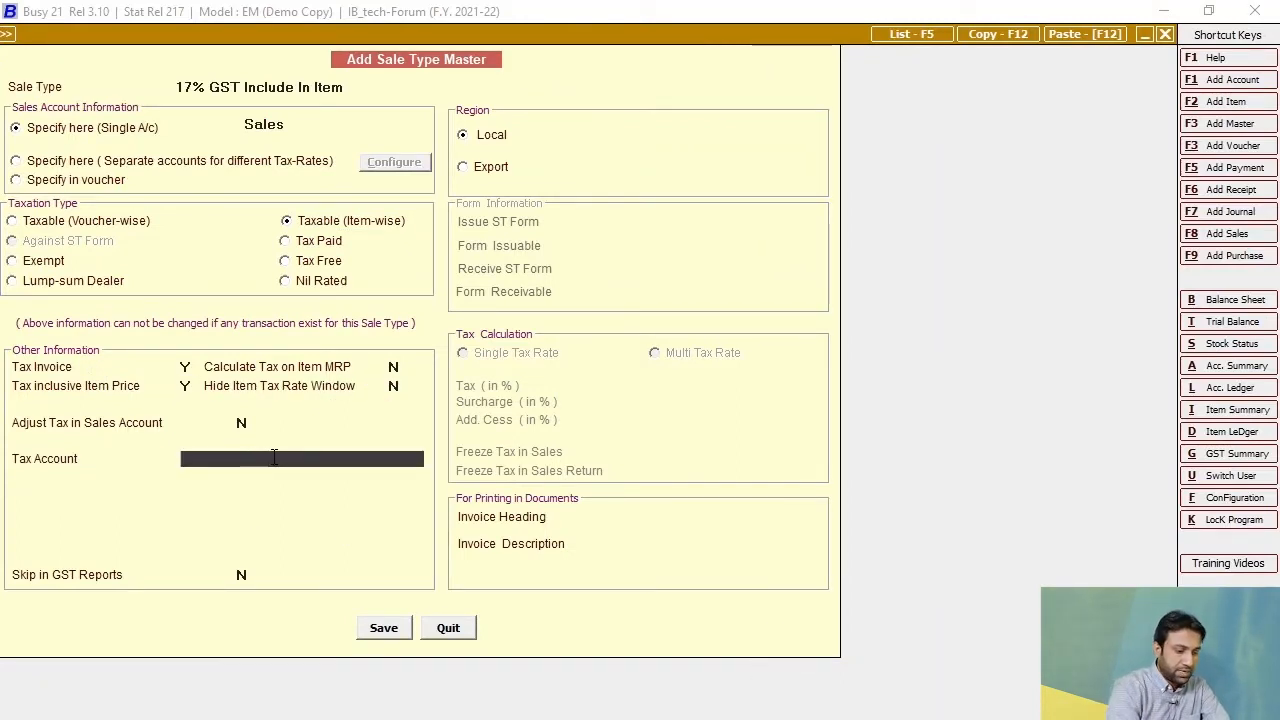
{"action": "key", "text": "Return"}
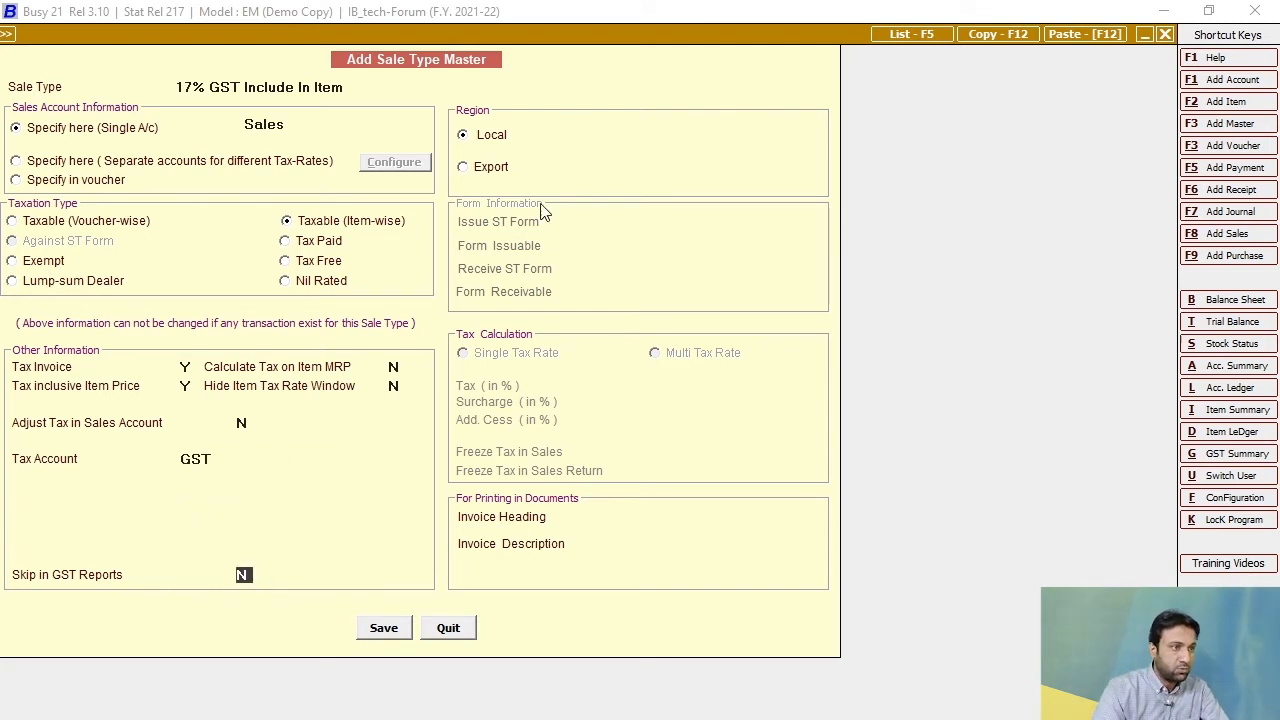
Enter "Amount In Words" as the invoice description of the tax-inclusive sale type, save it and leave the form.
{"action": "left_click", "coordinate": [606, 543]}
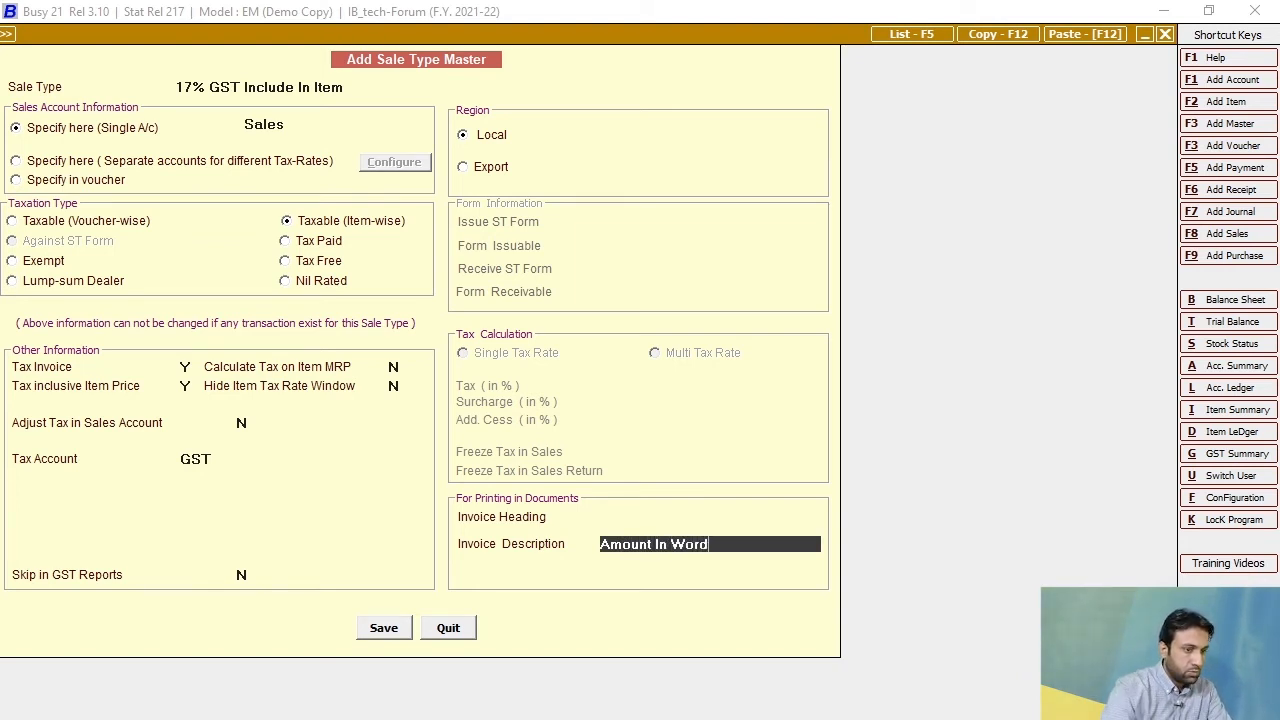
{"action": "left_click", "coordinate": [383, 628]}
{"action": "key", "text": "Escape"}
{"action": "key", "text": "Escape"}
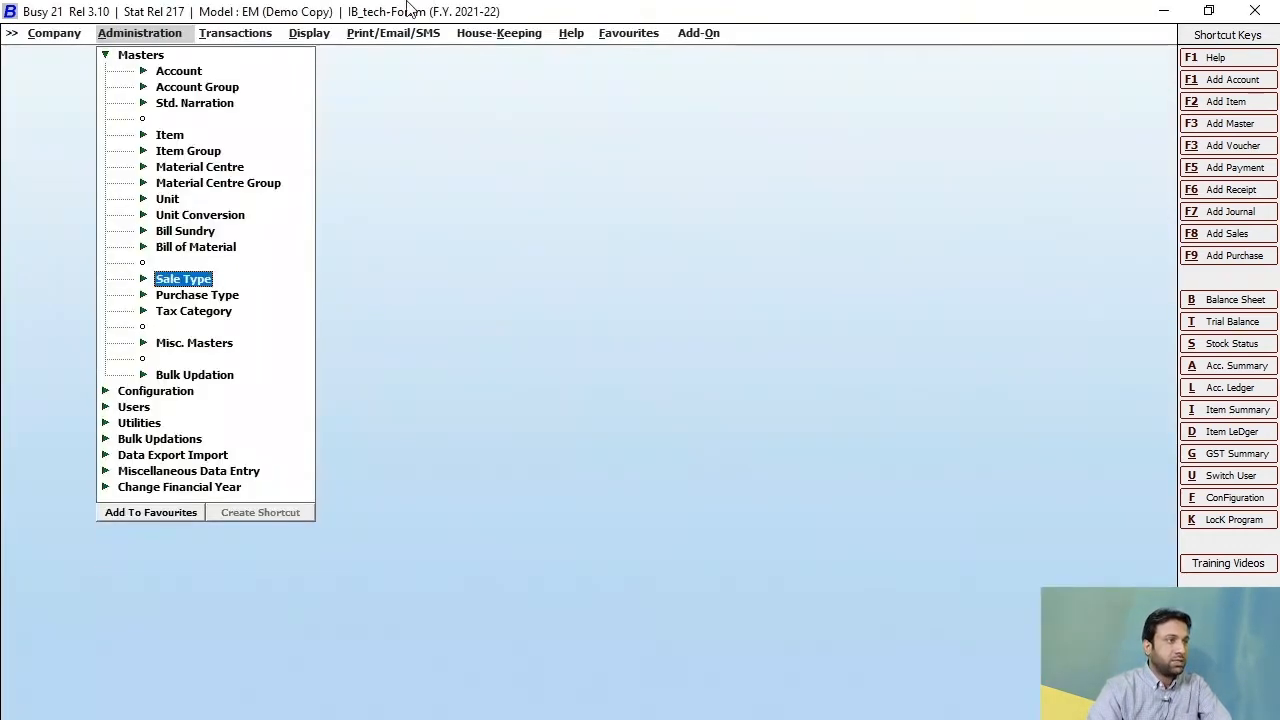
Start another sales voucher dated 01-04-2021 with the sale type 17% GST Include In Item.
{"action": "left_click", "coordinate": [235, 33]}
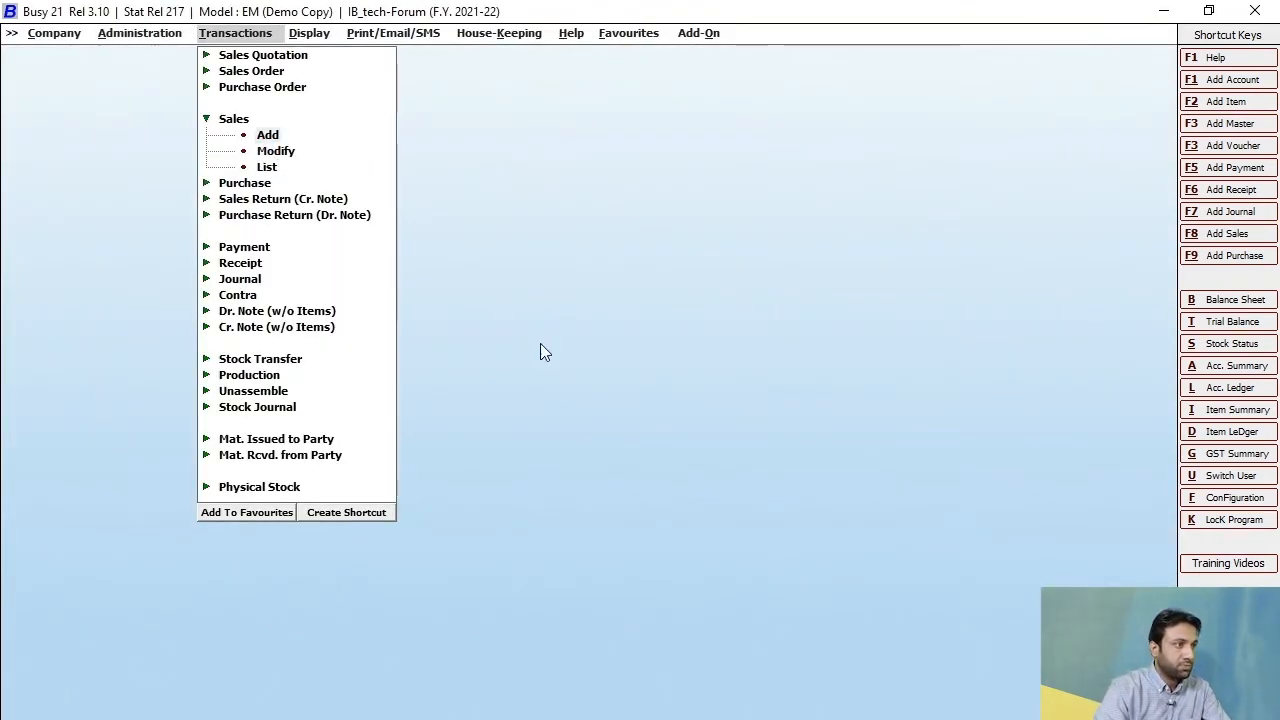
{"action": "left_click", "coordinate": [266, 134]}
{"action": "type", "text": "17"}
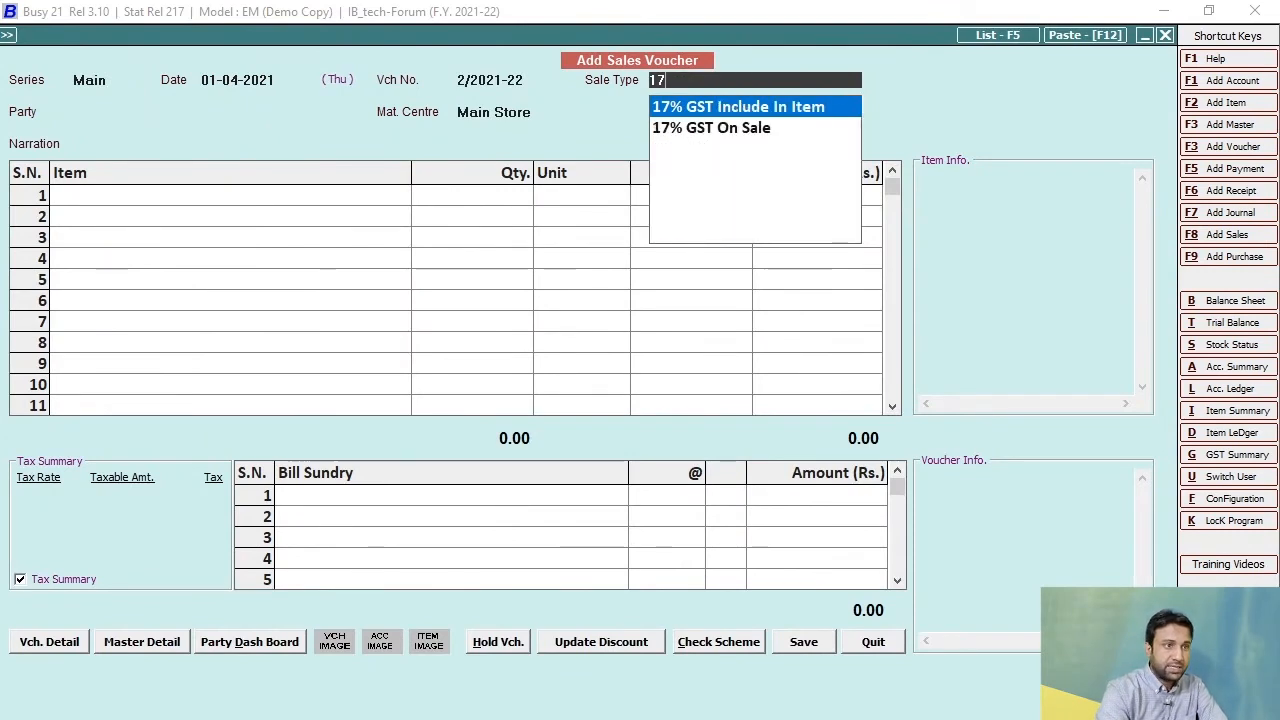
{"action": "key", "text": "Return"}
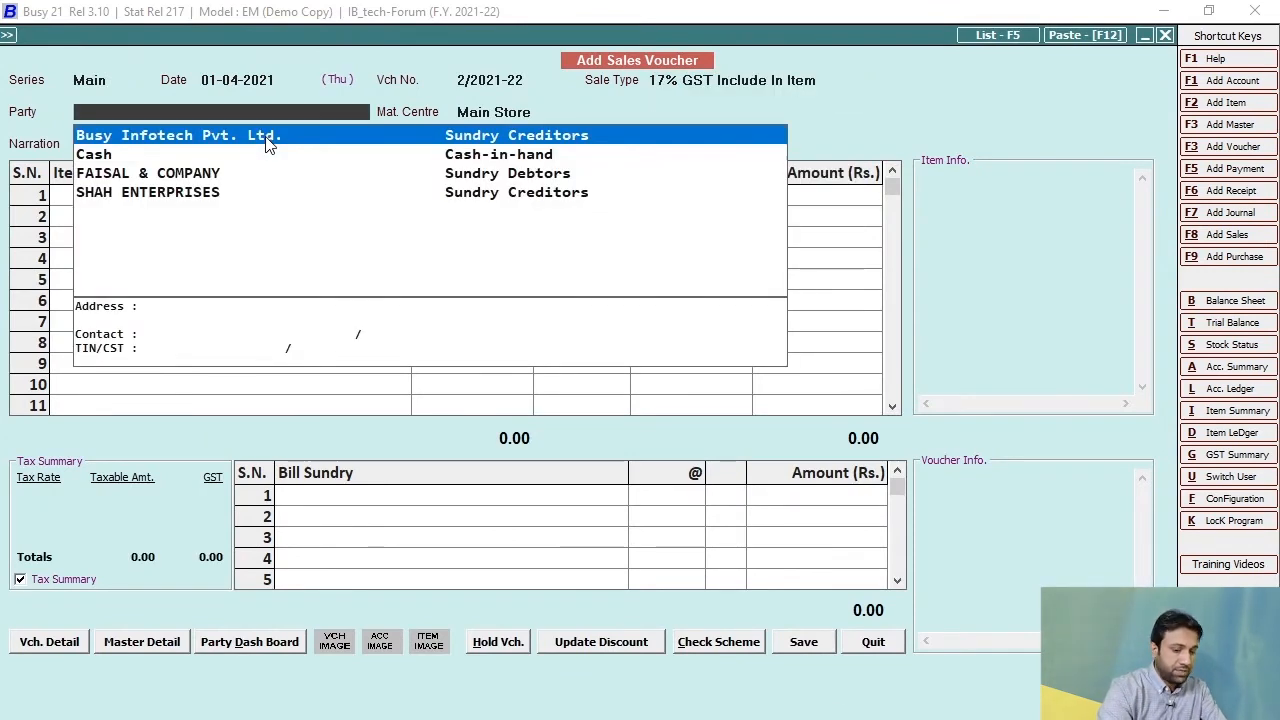
Select SHAH ENTERPRISES as the voucher's party, keep Main Store as the material centre and leave the narration empty.
{"action": "key", "text": "Down"}
{"action": "key", "text": "Down"}
{"action": "key", "text": "Down"}
{"action": "key", "text": "Return"}
Add Laptop Dell Machine 3456 to the SHAH ENTERPRISES voucher with a quantity of 1 and a price of 10,000.
{"action": "key", "text": "Return"}
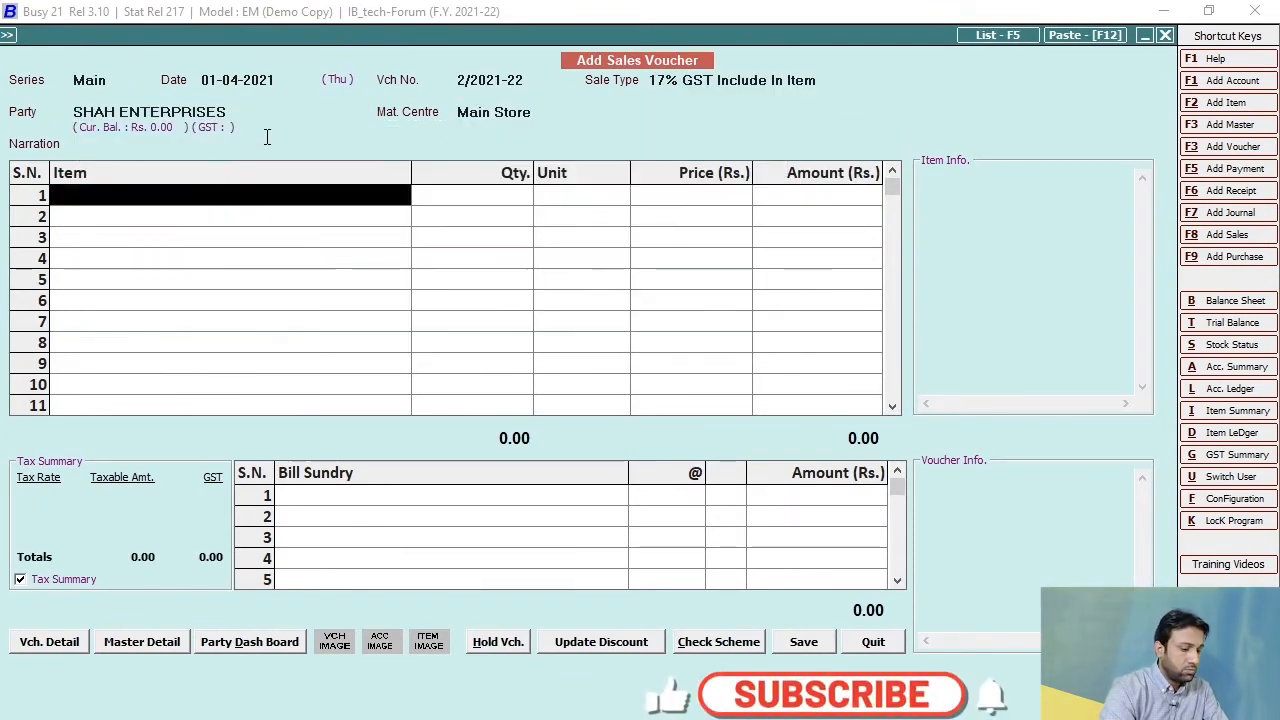
{"action": "type", "text": "laptop"}
{"action": "key", "text": "Return"}
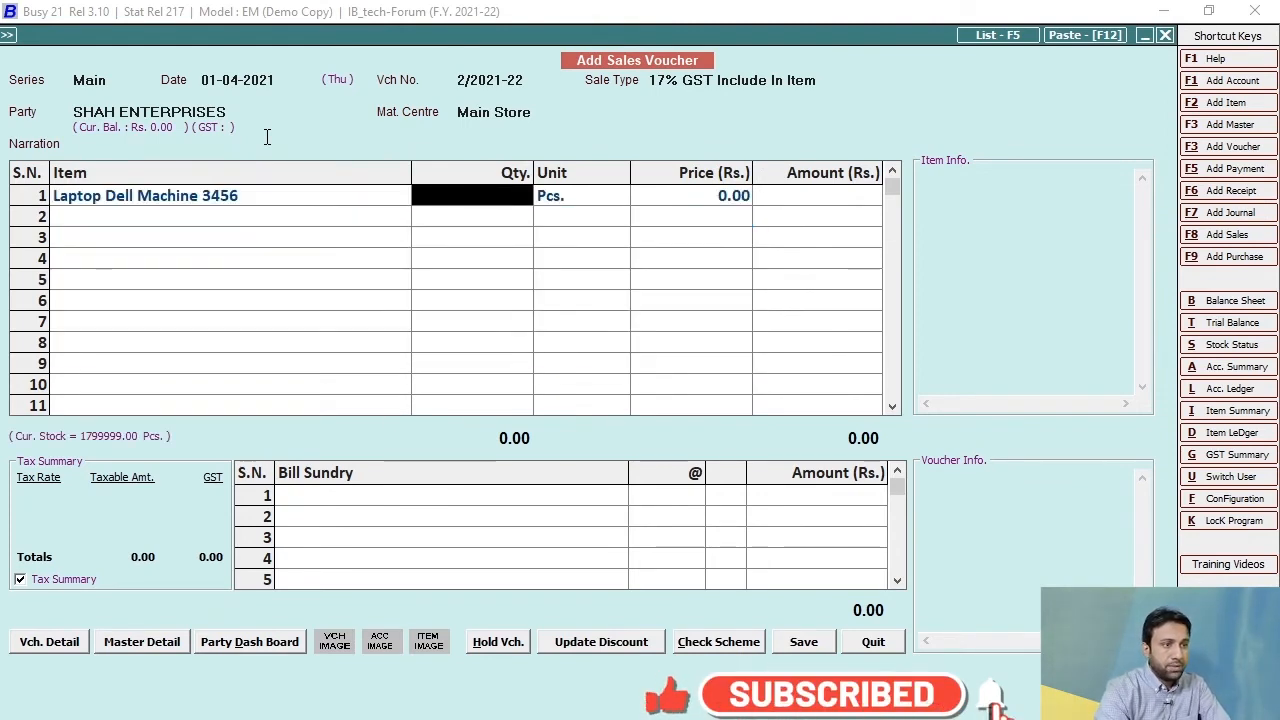
{"action": "type", "text": "100"}
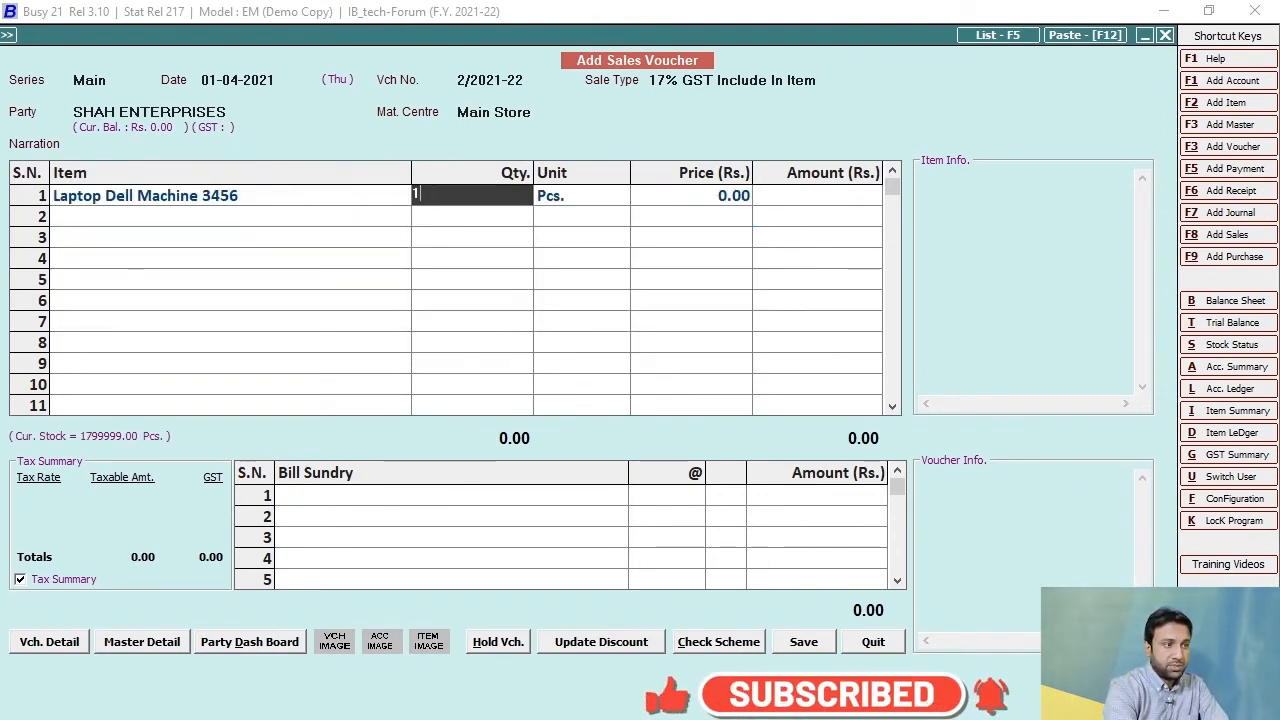
{"action": "key", "text": "Return"}
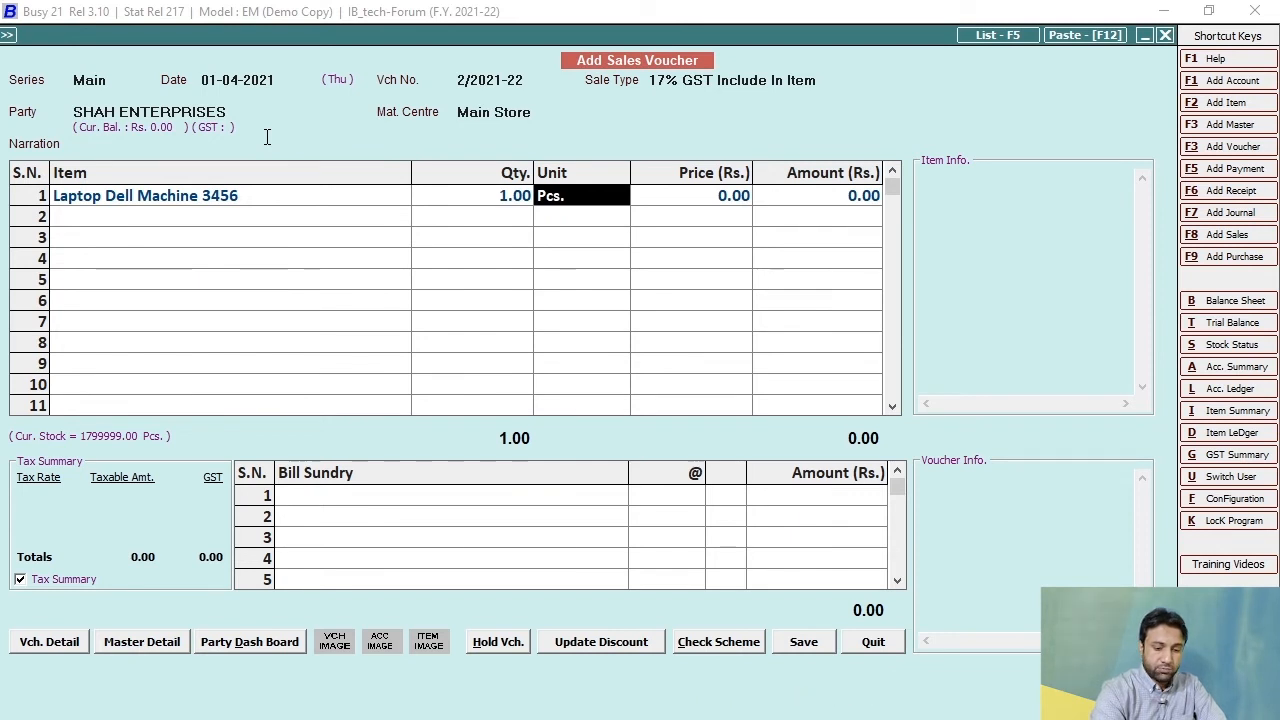
{"action": "key", "text": "Return"}
{"action": "type", "text": "10000"}
{"action": "key", "text": "Return"}
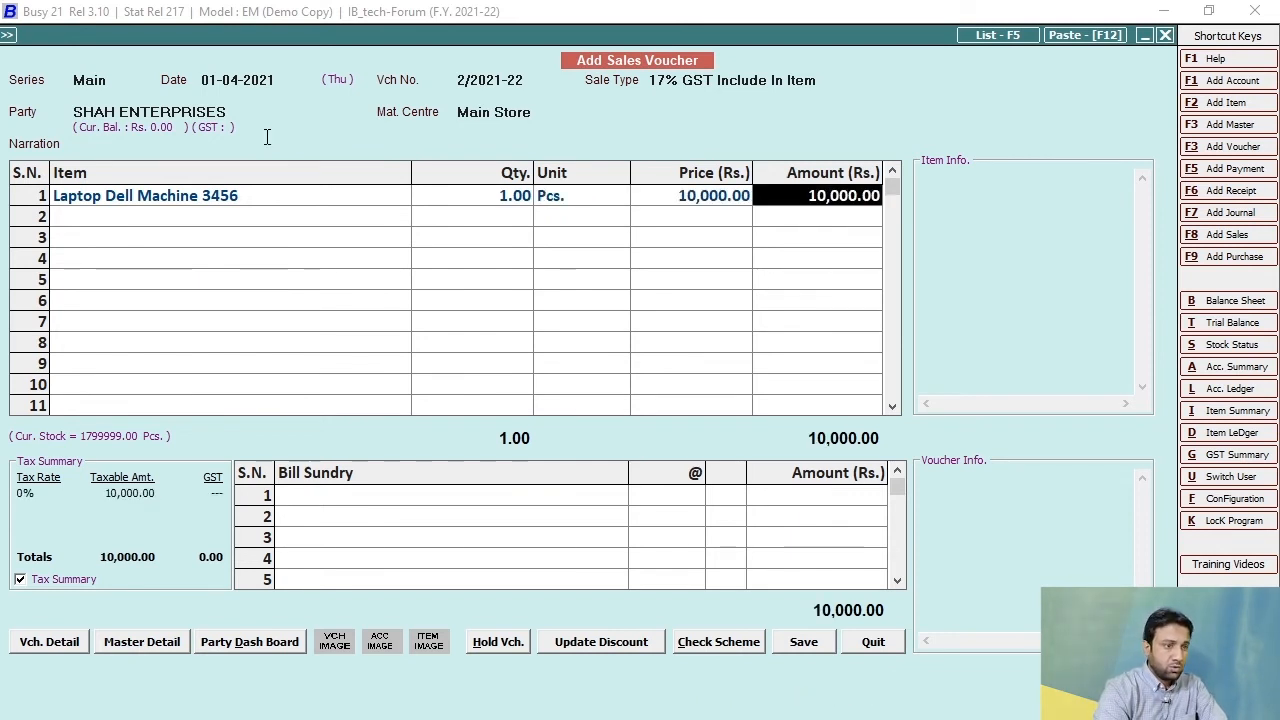
Set the GST rate of the tax-inclusive laptop line to 17% in the item-wise tax information.
{"action": "key", "text": "Return"}
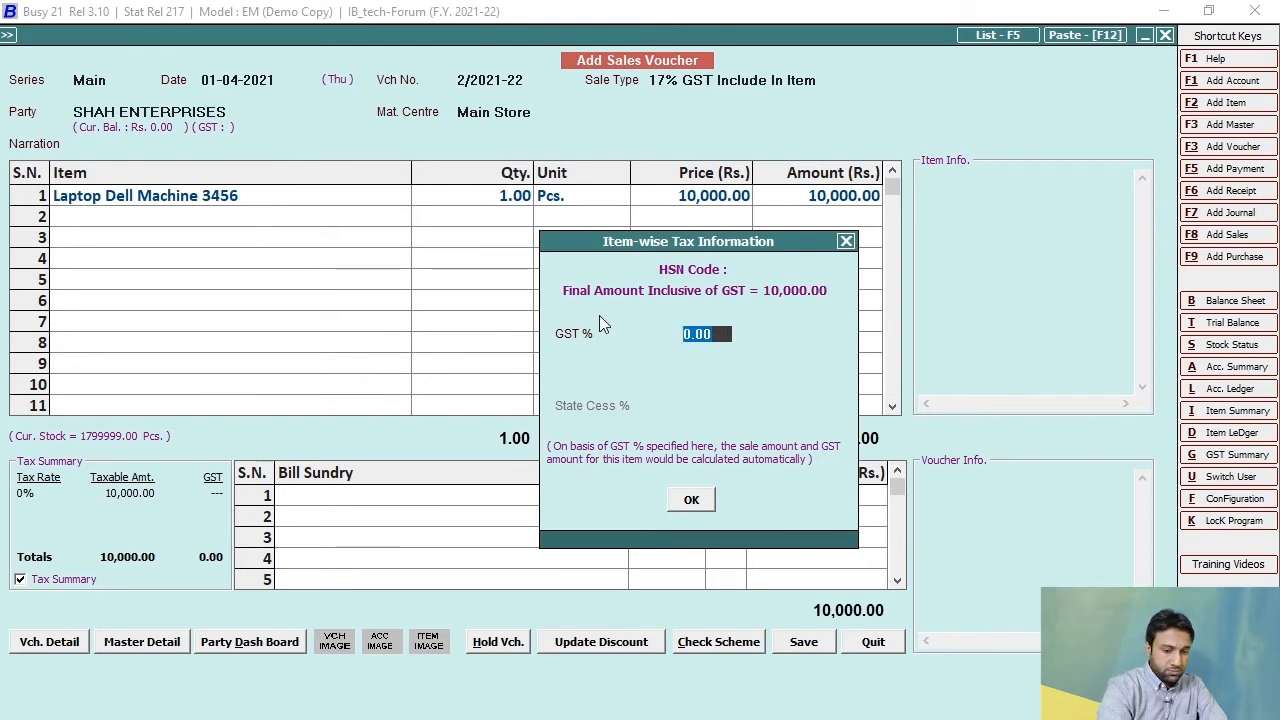
{"action": "type", "text": "17"}
{"action": "key", "text": "Return"}
{"action": "key", "text": "Return"}
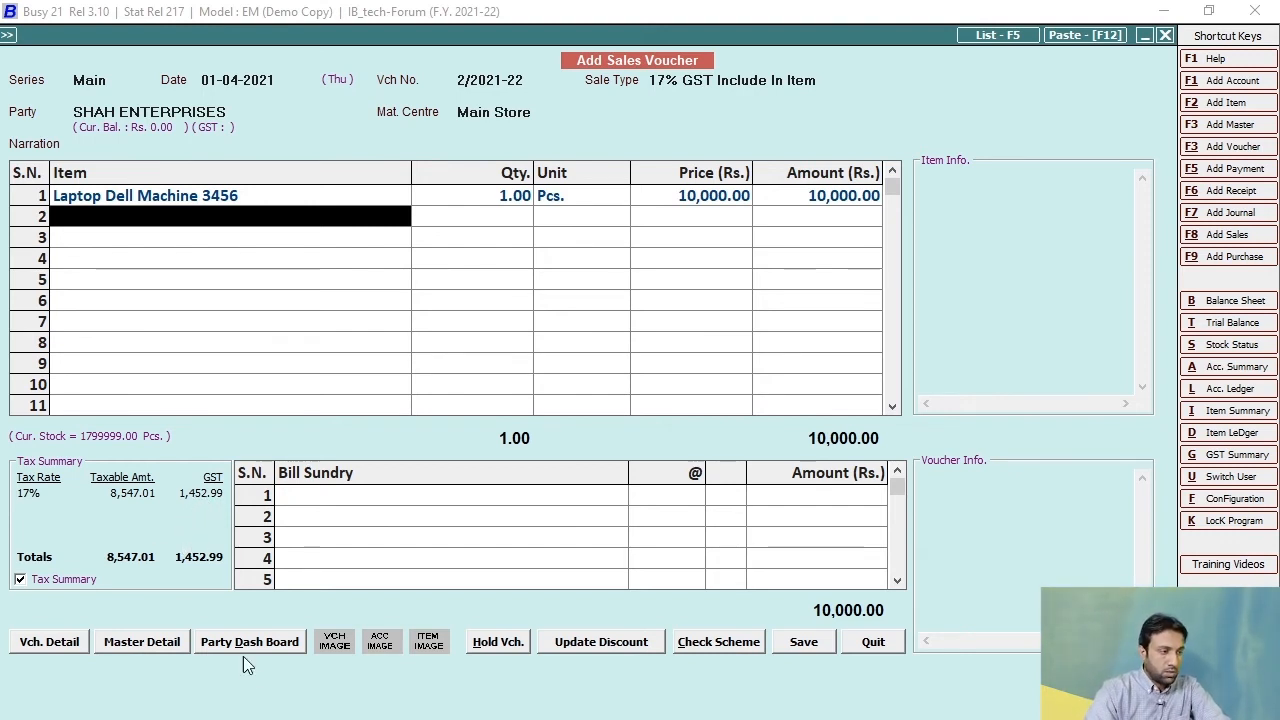
Quit the SHAH ENTERPRISES sales voucher without saving it.
{"action": "key", "text": "Escape"}
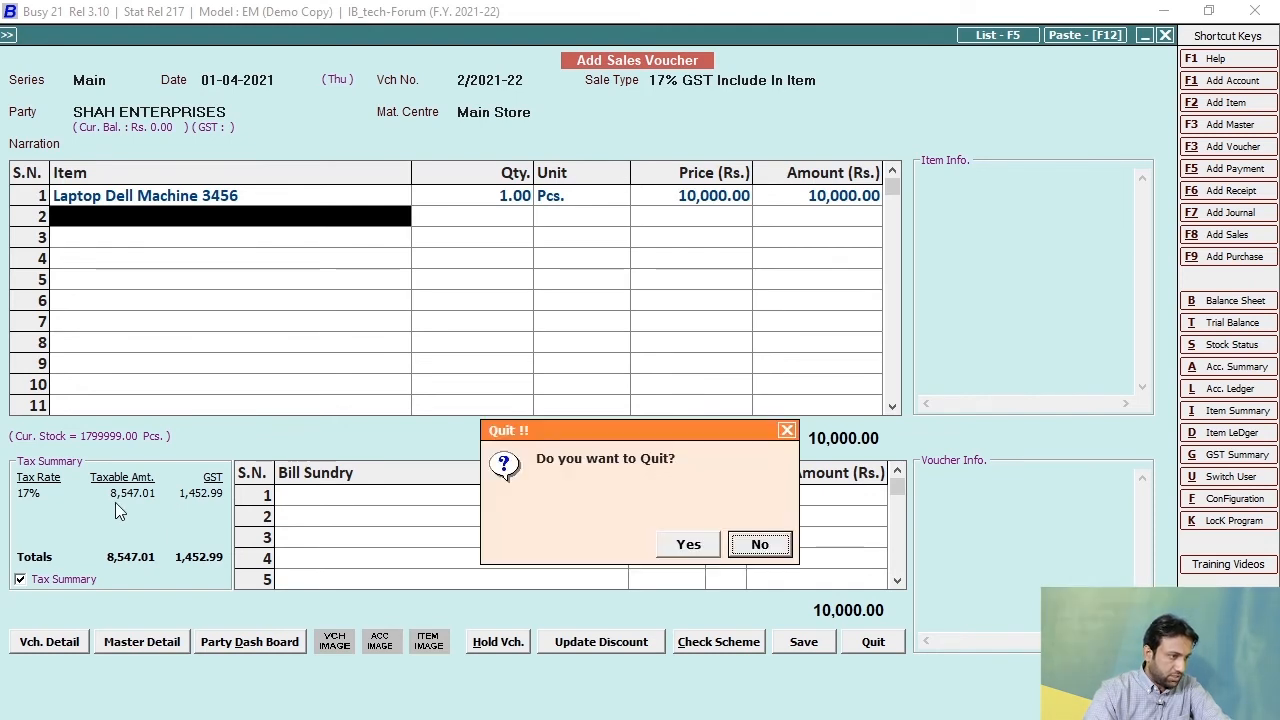
{"action": "left_click", "coordinate": [702, 549]}
{"action": "key", "text": "Escape"}
{"action": "key", "text": "Escape"}
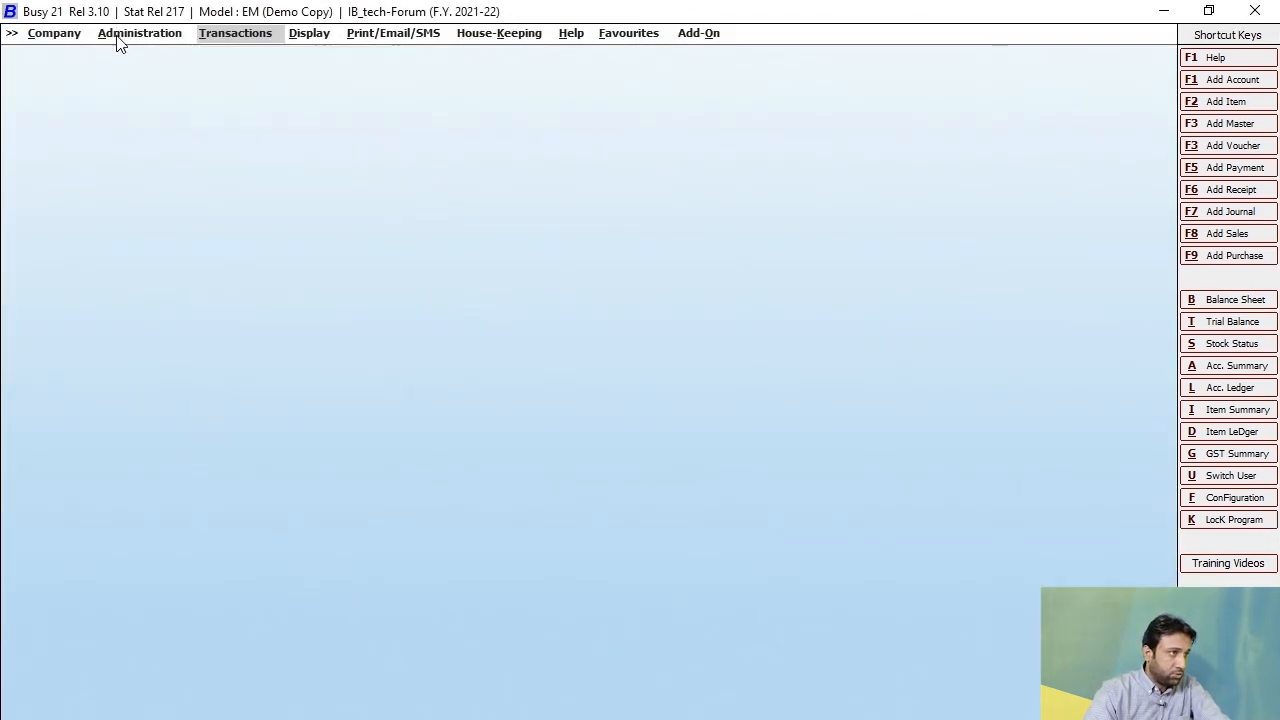
Show the list of sale types on screen and open 17% GST Include In Item for modification.
{"action": "left_click", "coordinate": [118, 38]}
{"action": "left_click", "coordinate": [204, 327]}
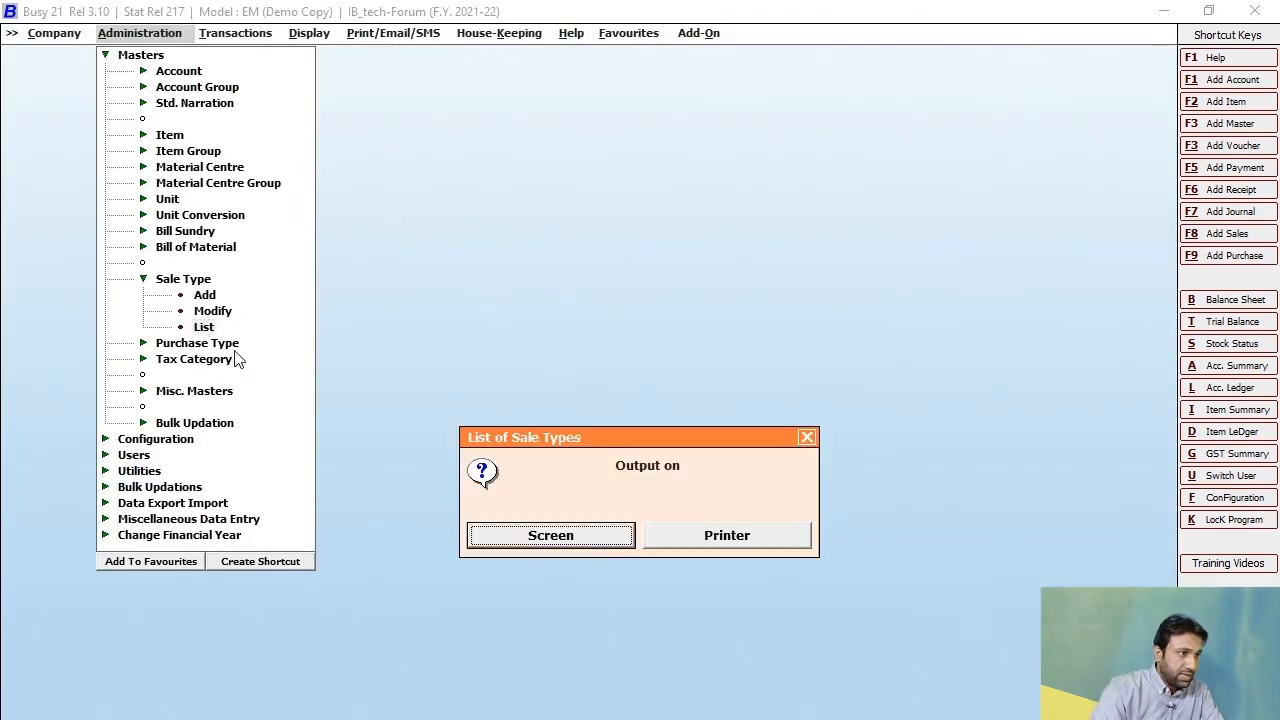
{"action": "left_click", "coordinate": [516, 536]}
{"action": "double_click", "coordinate": [100, 127]}
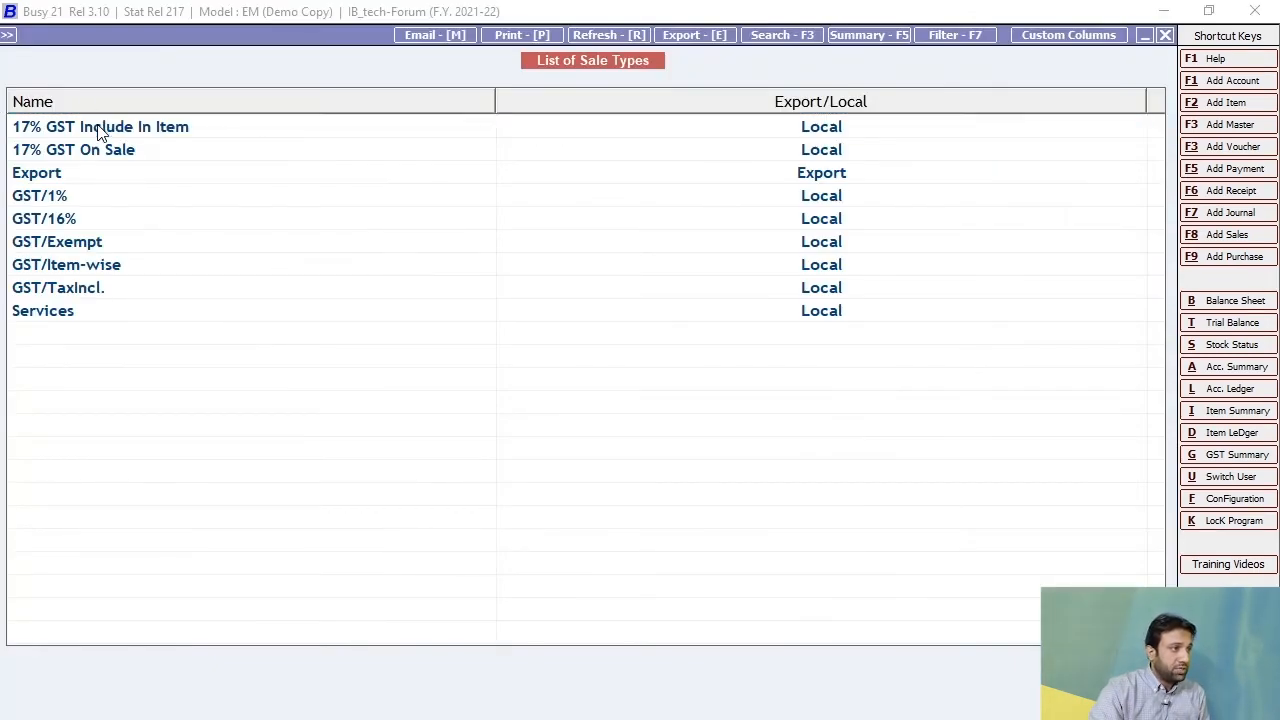
{"action": "key", "text": "Escape"}
{"action": "double_click", "coordinate": [100, 127]}
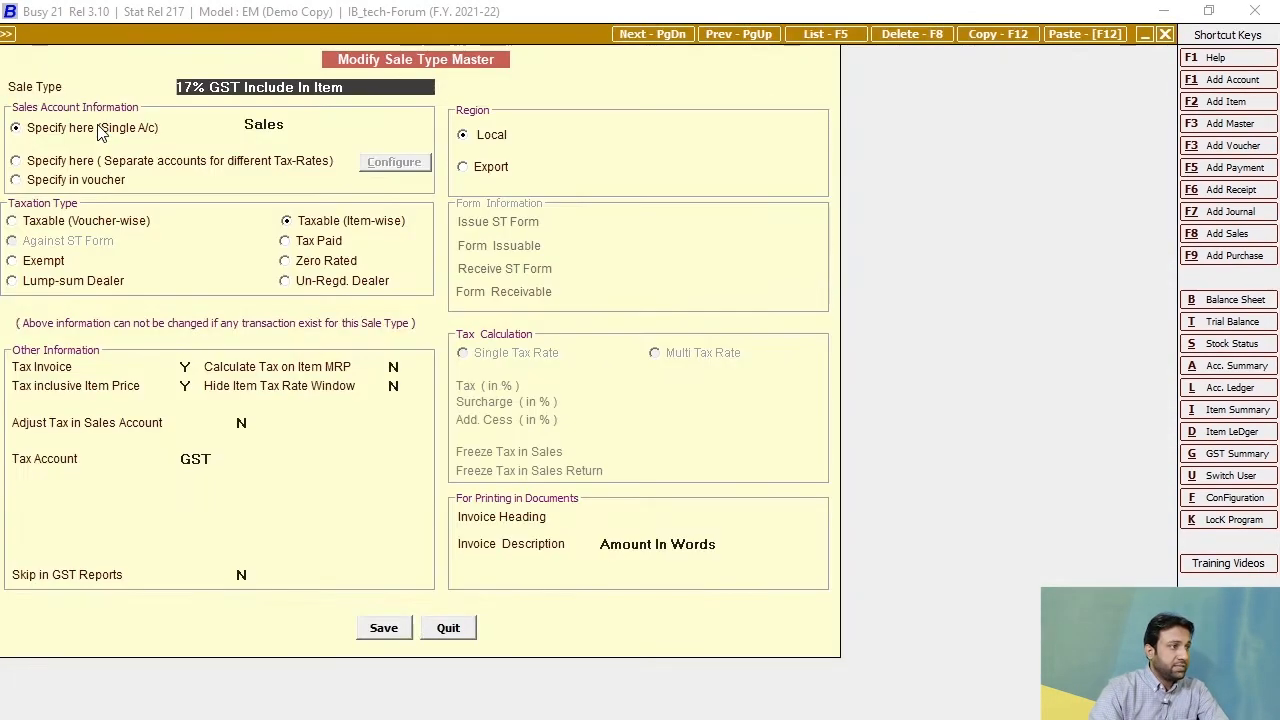
Delete the 17% GST Include In Item sale type and confirm its deletion.
{"action": "key", "text": "Escape"}
{"action": "double_click", "coordinate": [100, 127]}
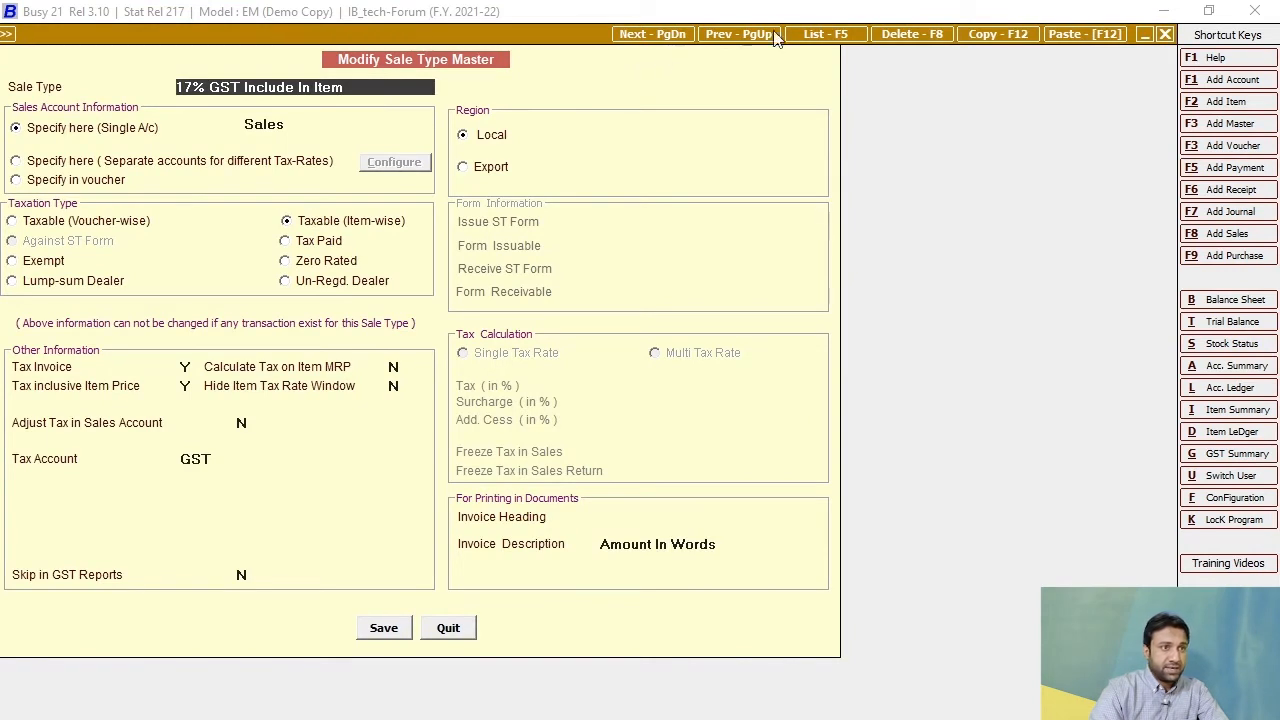
{"action": "left_click", "coordinate": [908, 34]}
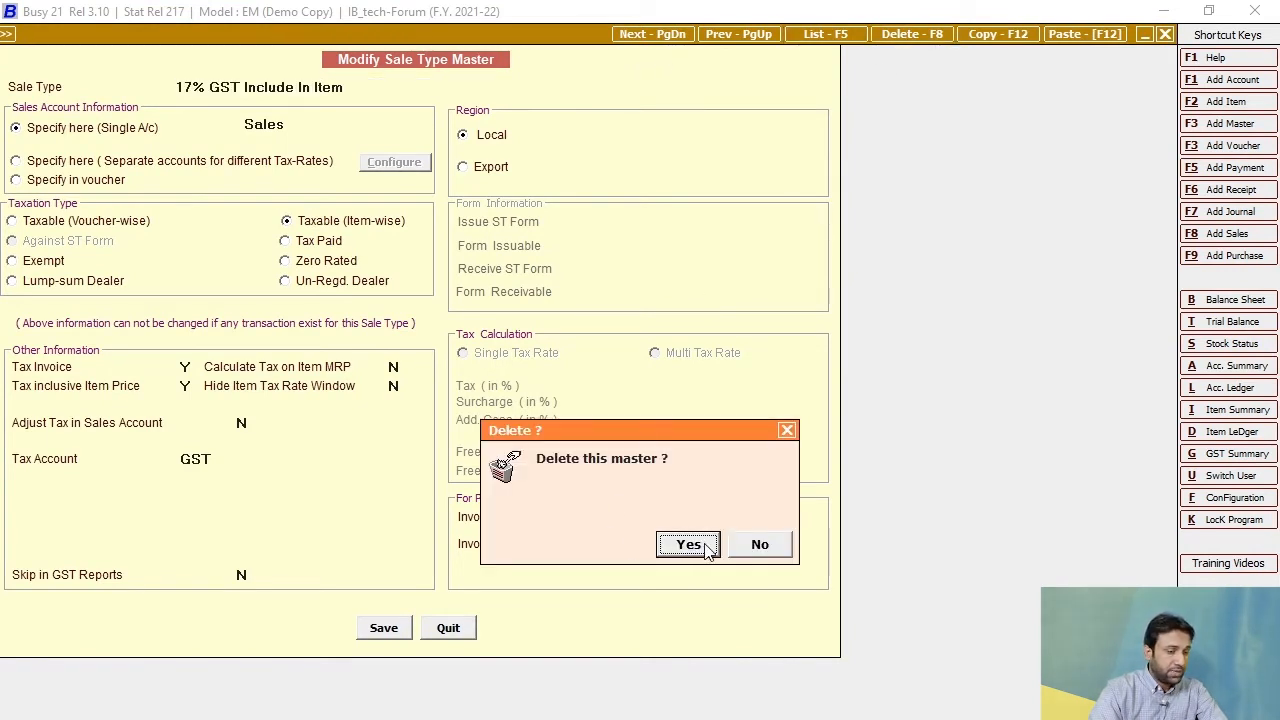
{"action": "left_click", "coordinate": [687, 546]}
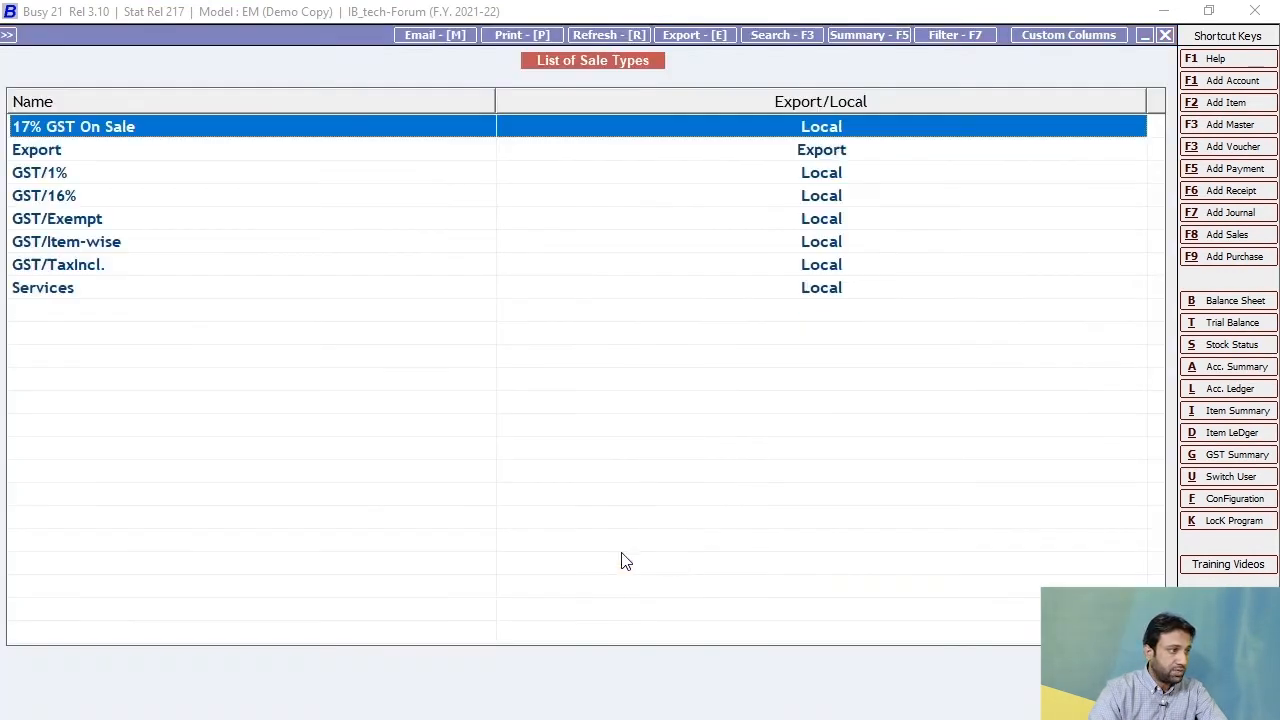
Try to delete the 17% GST On Sale sale type, then return to the list of sale types.
{"action": "double_click", "coordinate": [100, 128]}
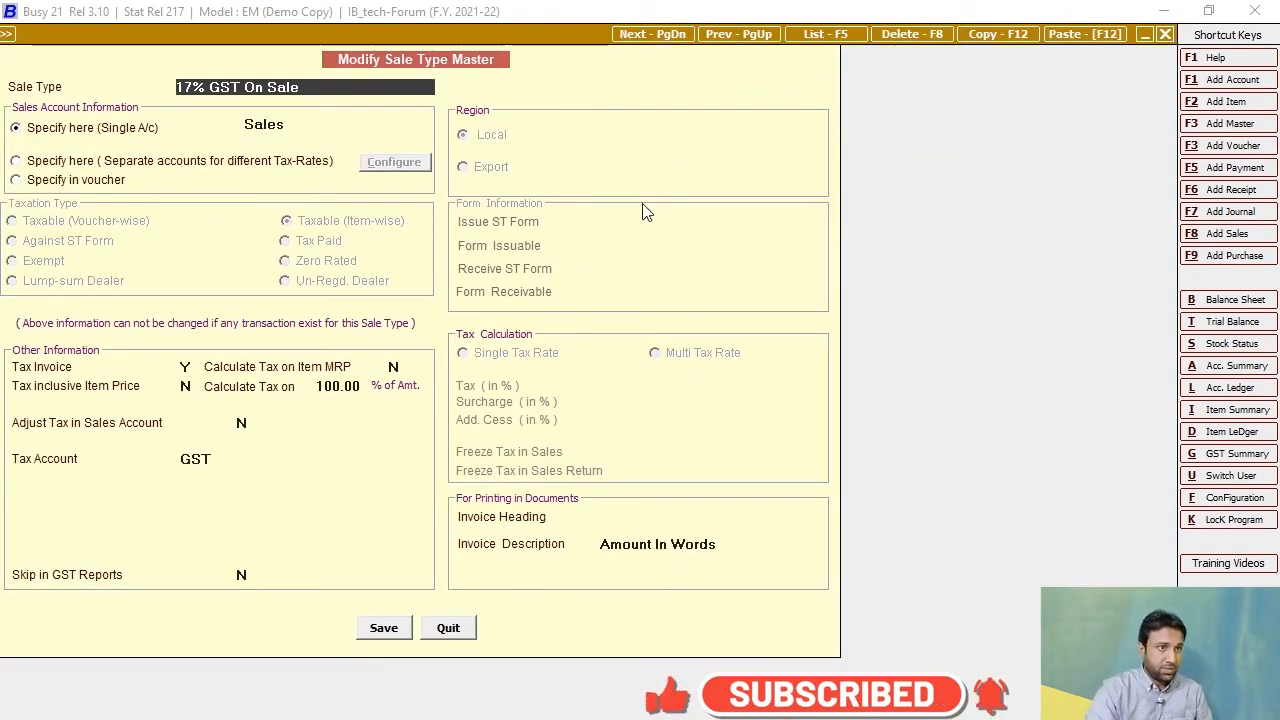
{"action": "left_click", "coordinate": [824, 34]}
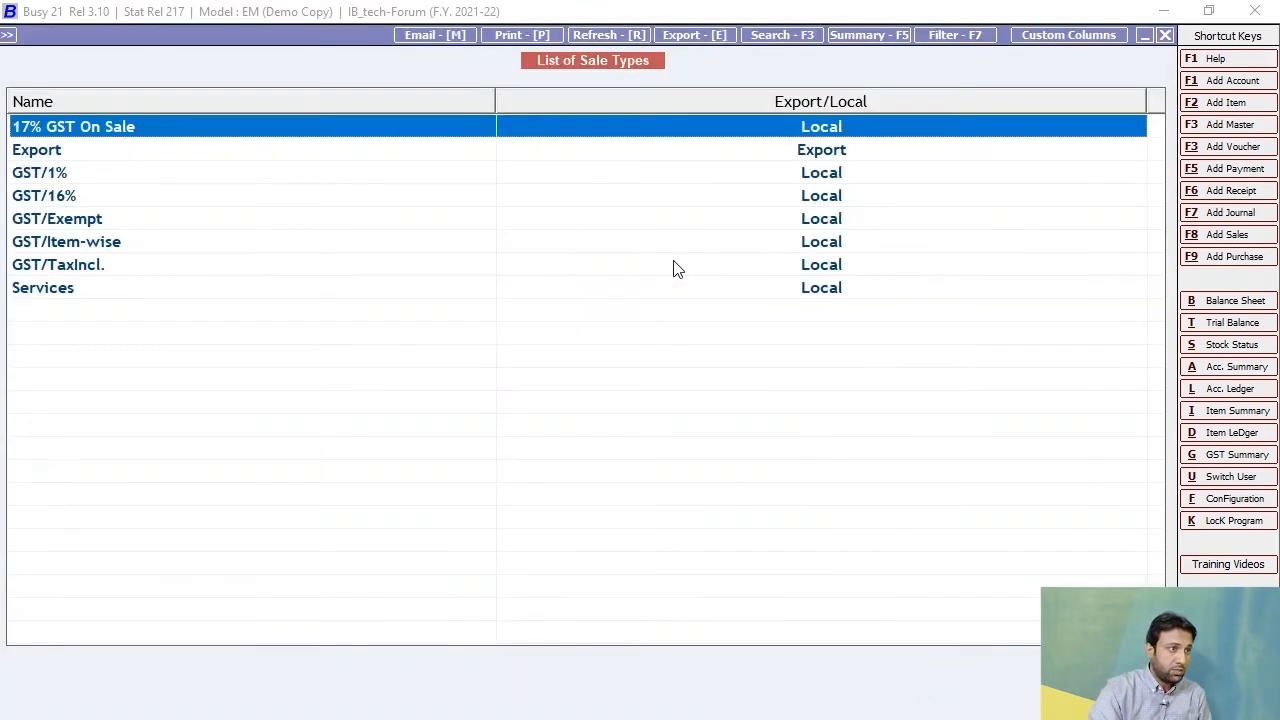
{"action": "key", "text": "Return"}
{"action": "left_click", "coordinate": [910, 34]}
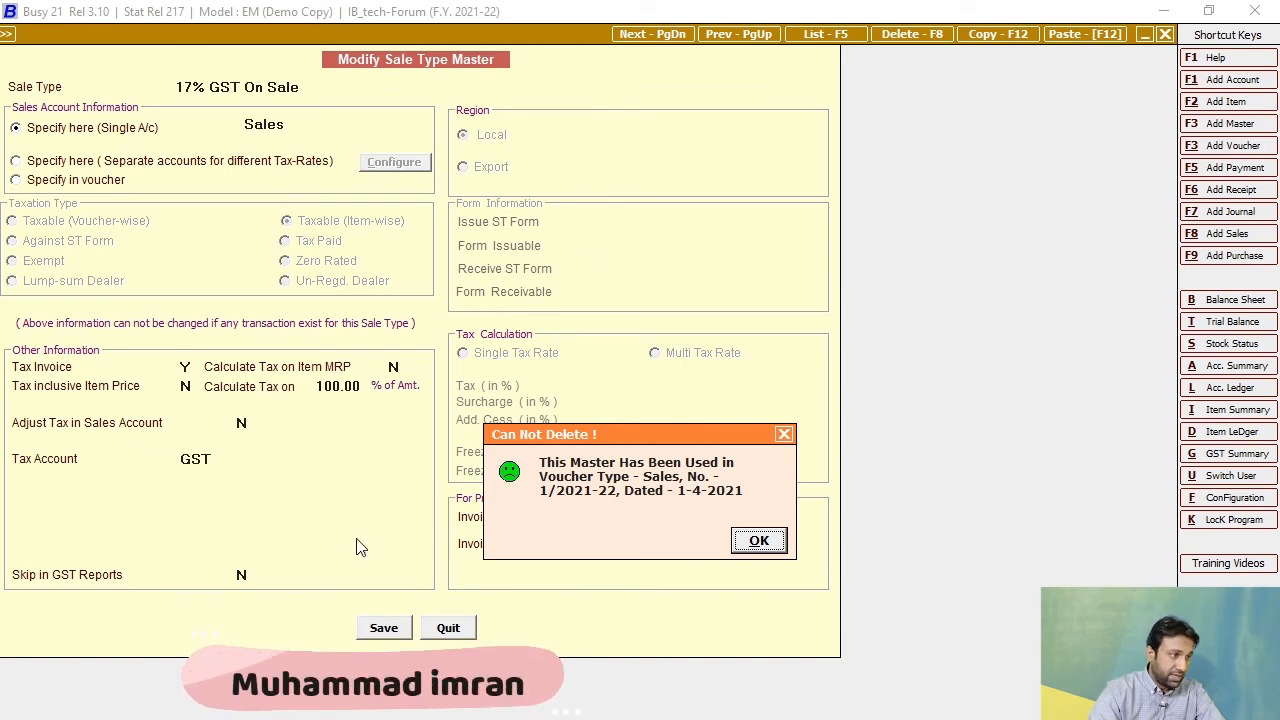
{"action": "key", "text": "Escape"}
{"action": "key", "text": "Escape"}
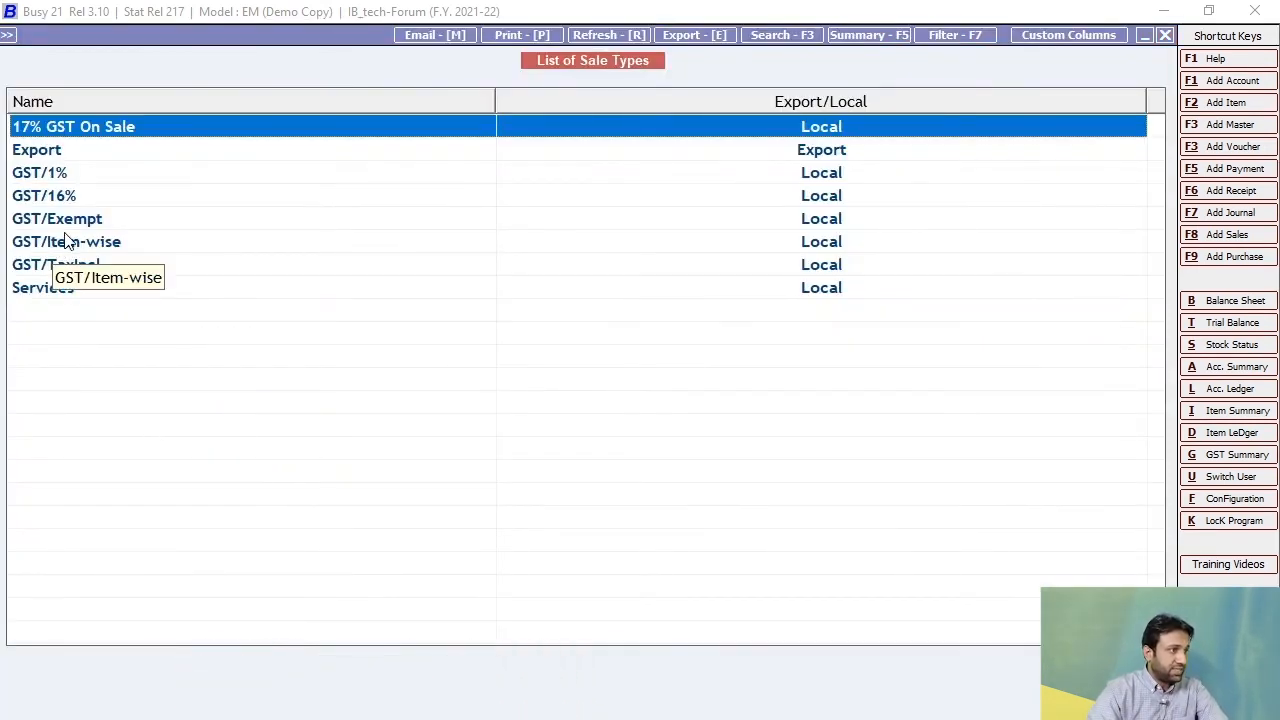
Close the list of sale types and return to the Administration menu.
{"action": "left_click", "coordinate": [78, 270]}
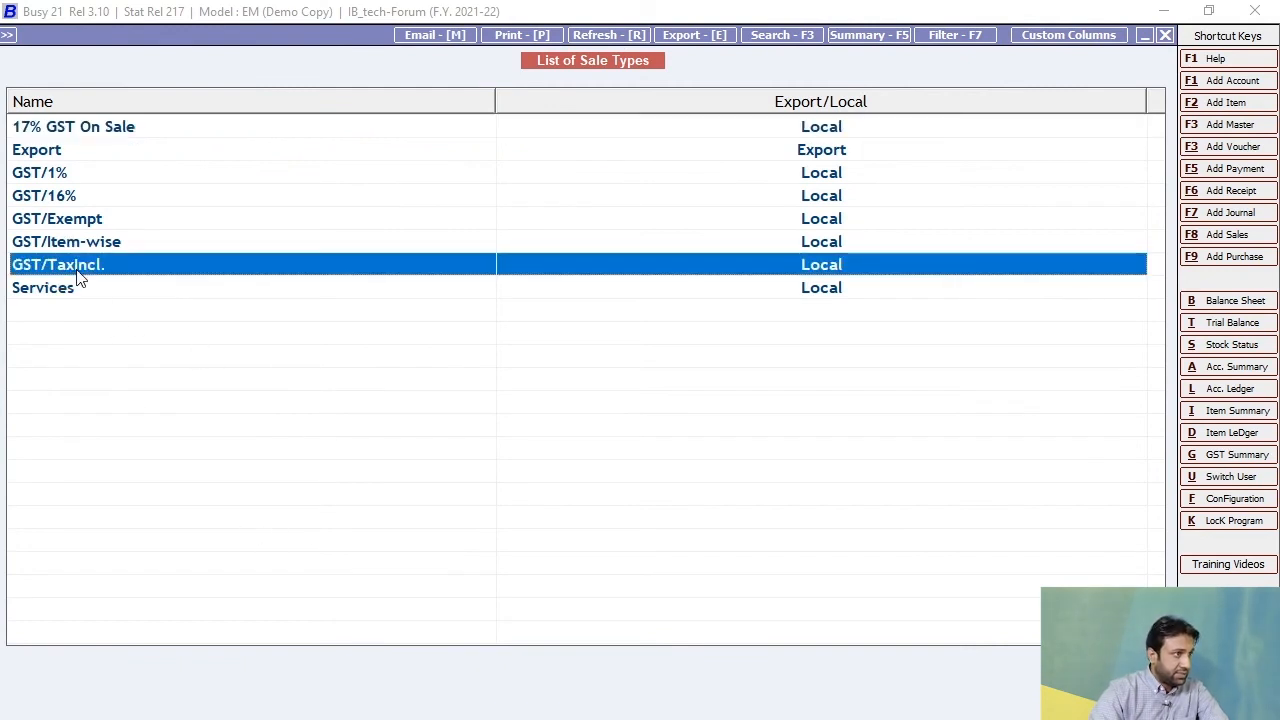
{"action": "left_click", "coordinate": [106, 297]}
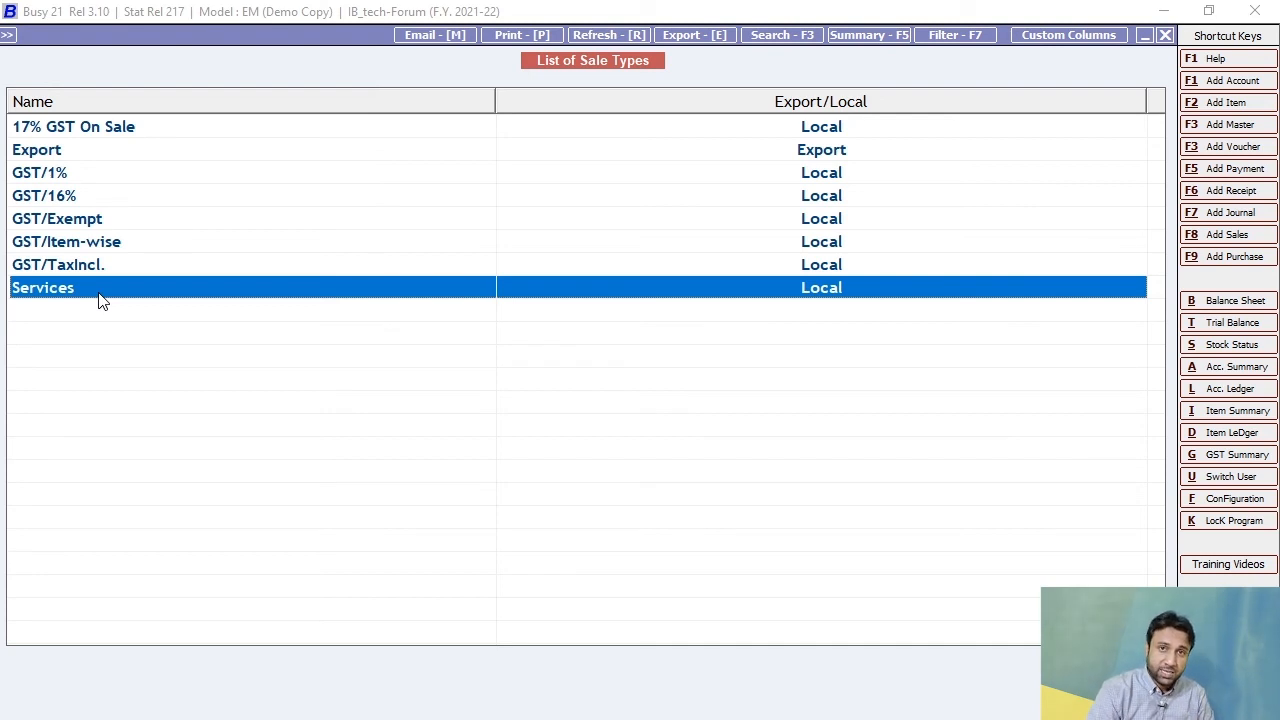
{"action": "key", "text": "Escape"}
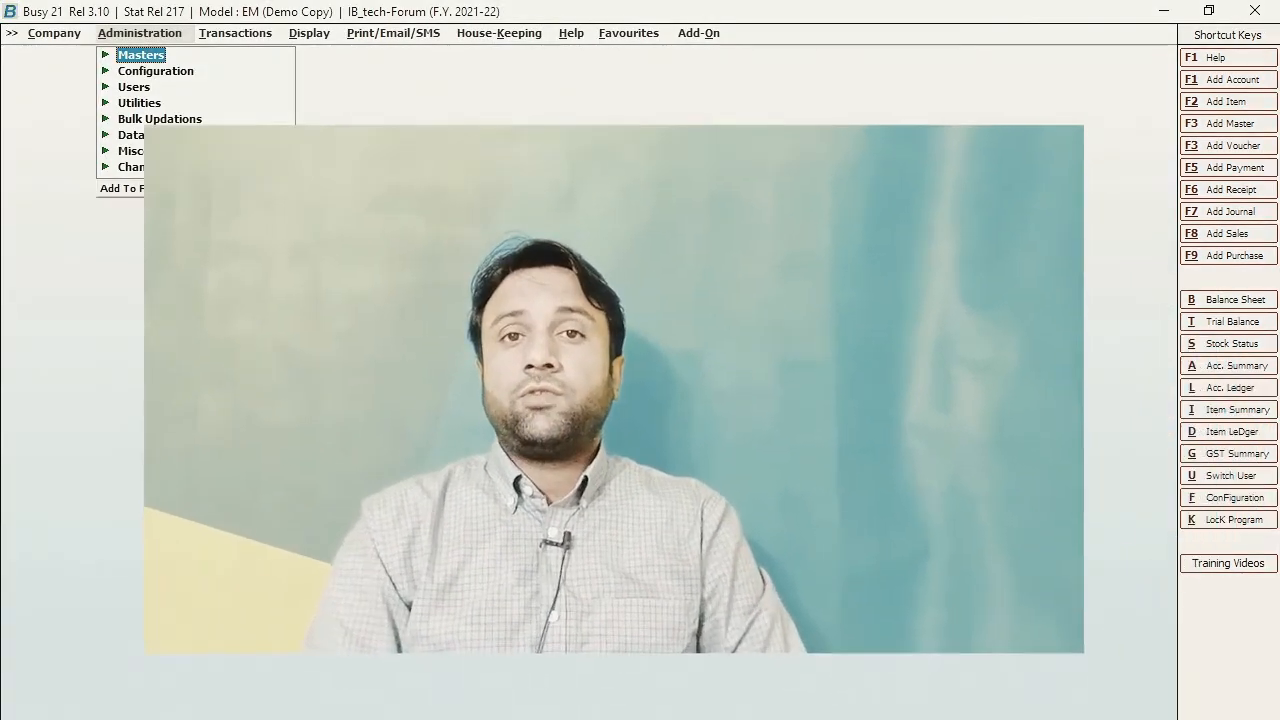